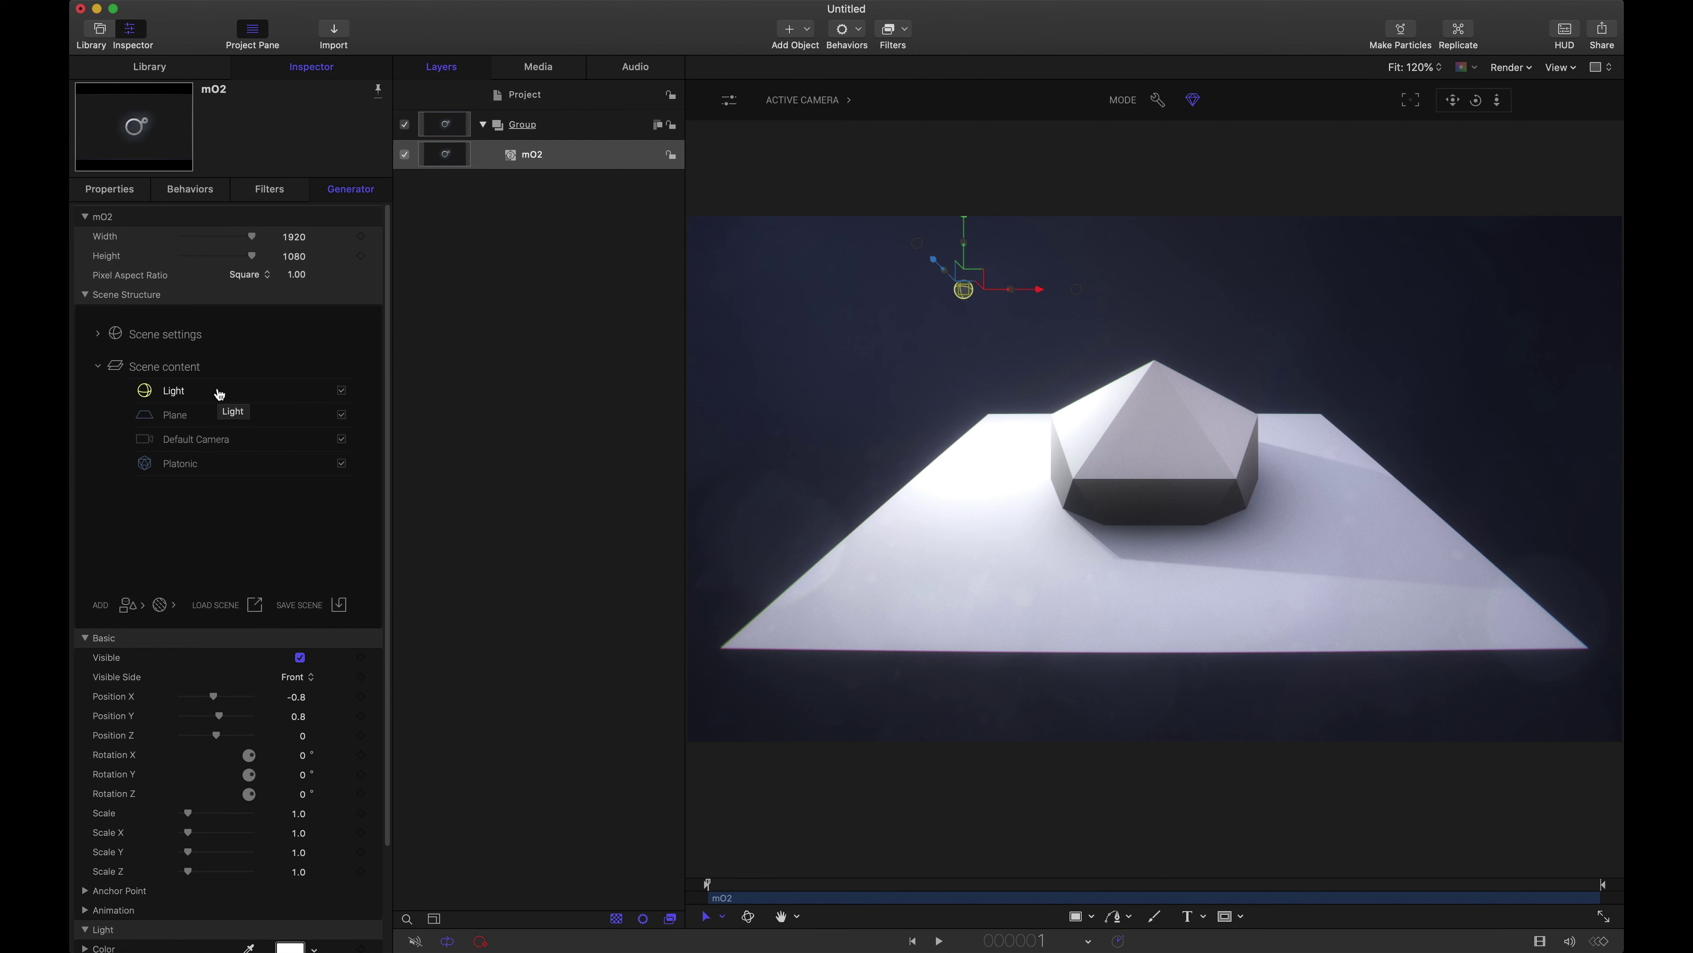
Inspect the Default Camera, Platonic and Light items in the mO2 scene content.
left_click(537, 155)
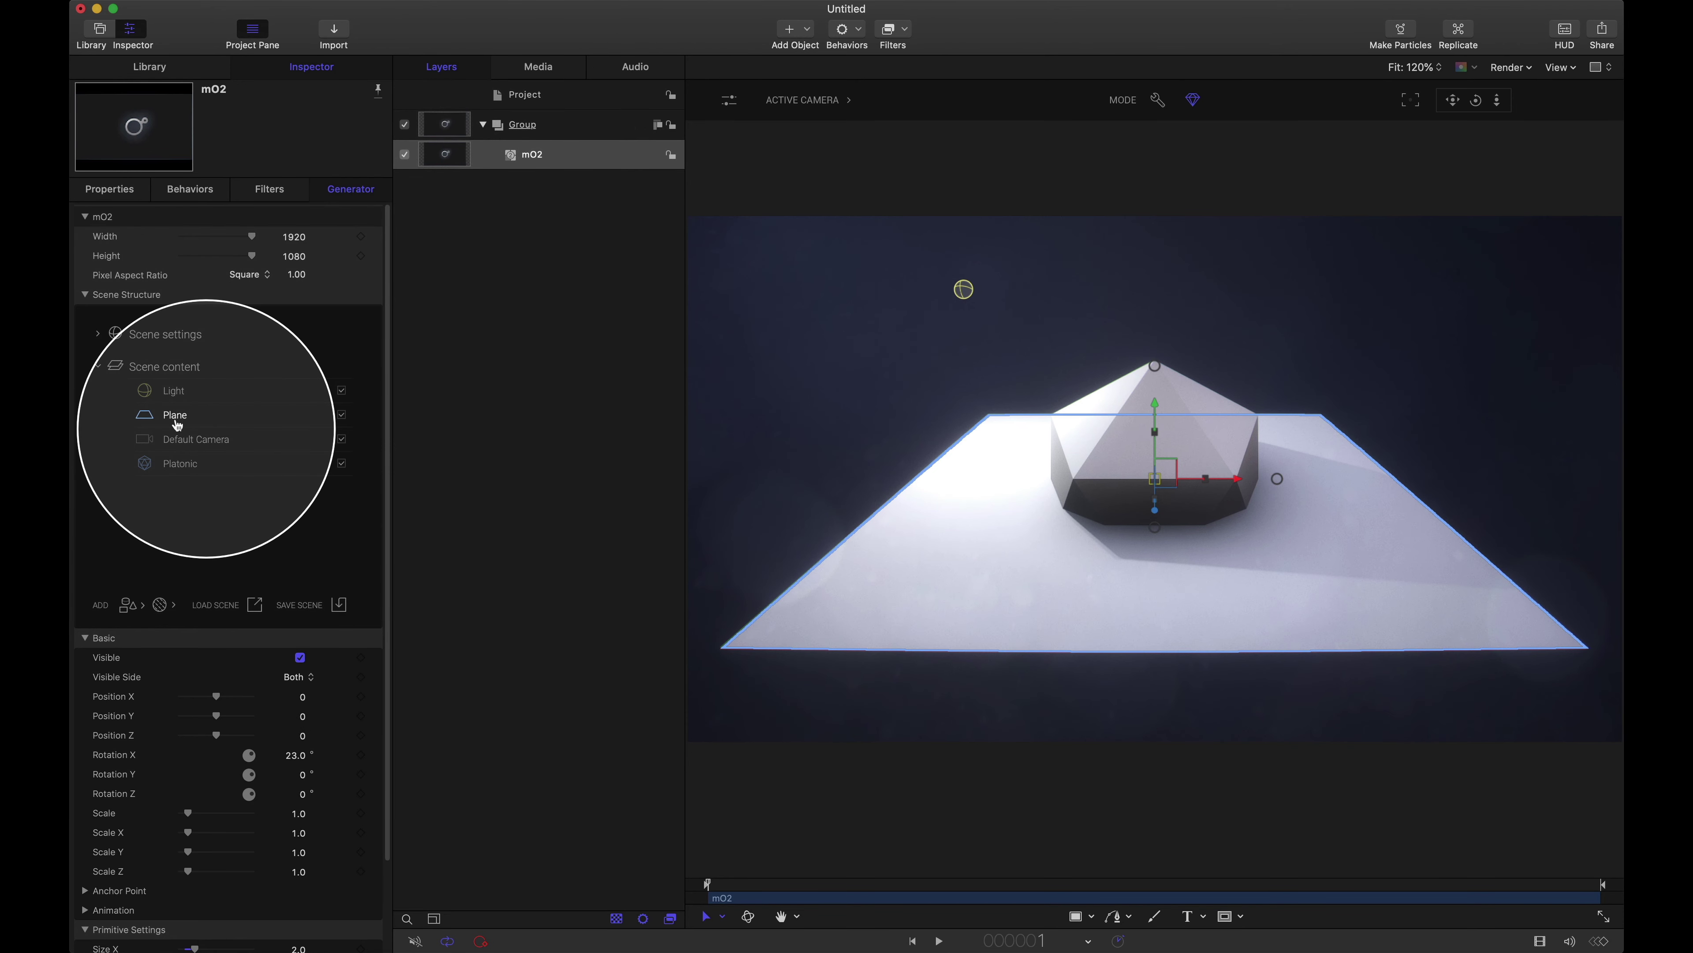
left_click(184, 441)
left_click(184, 472)
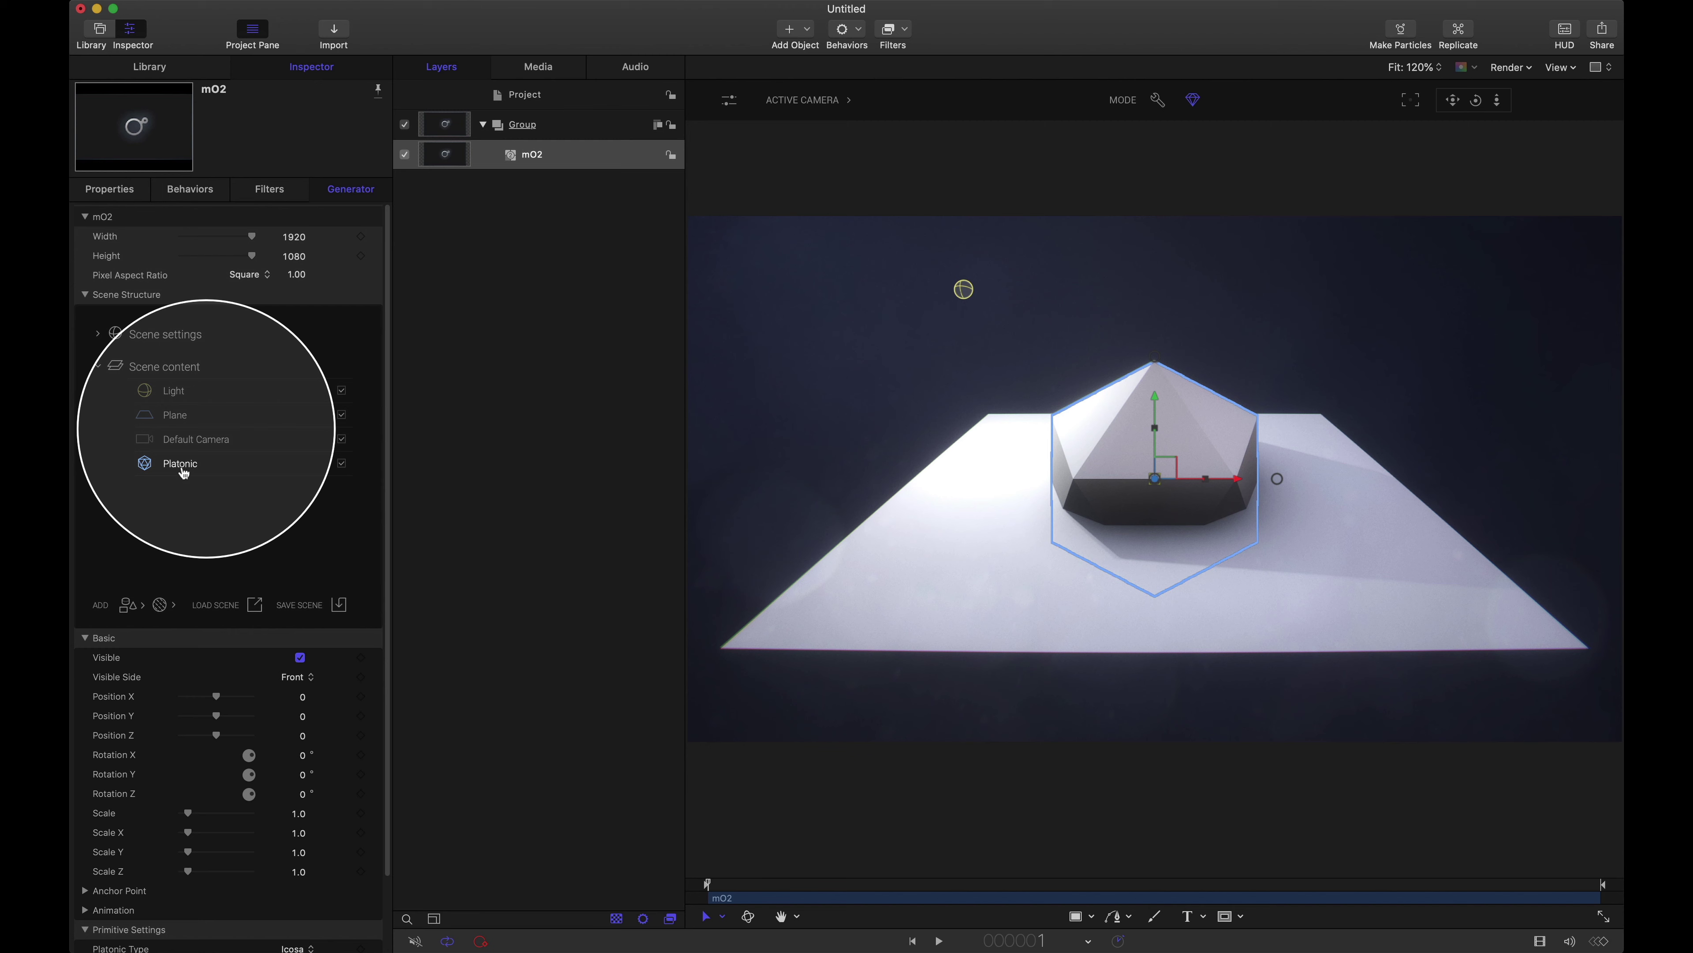
left_click(176, 396)
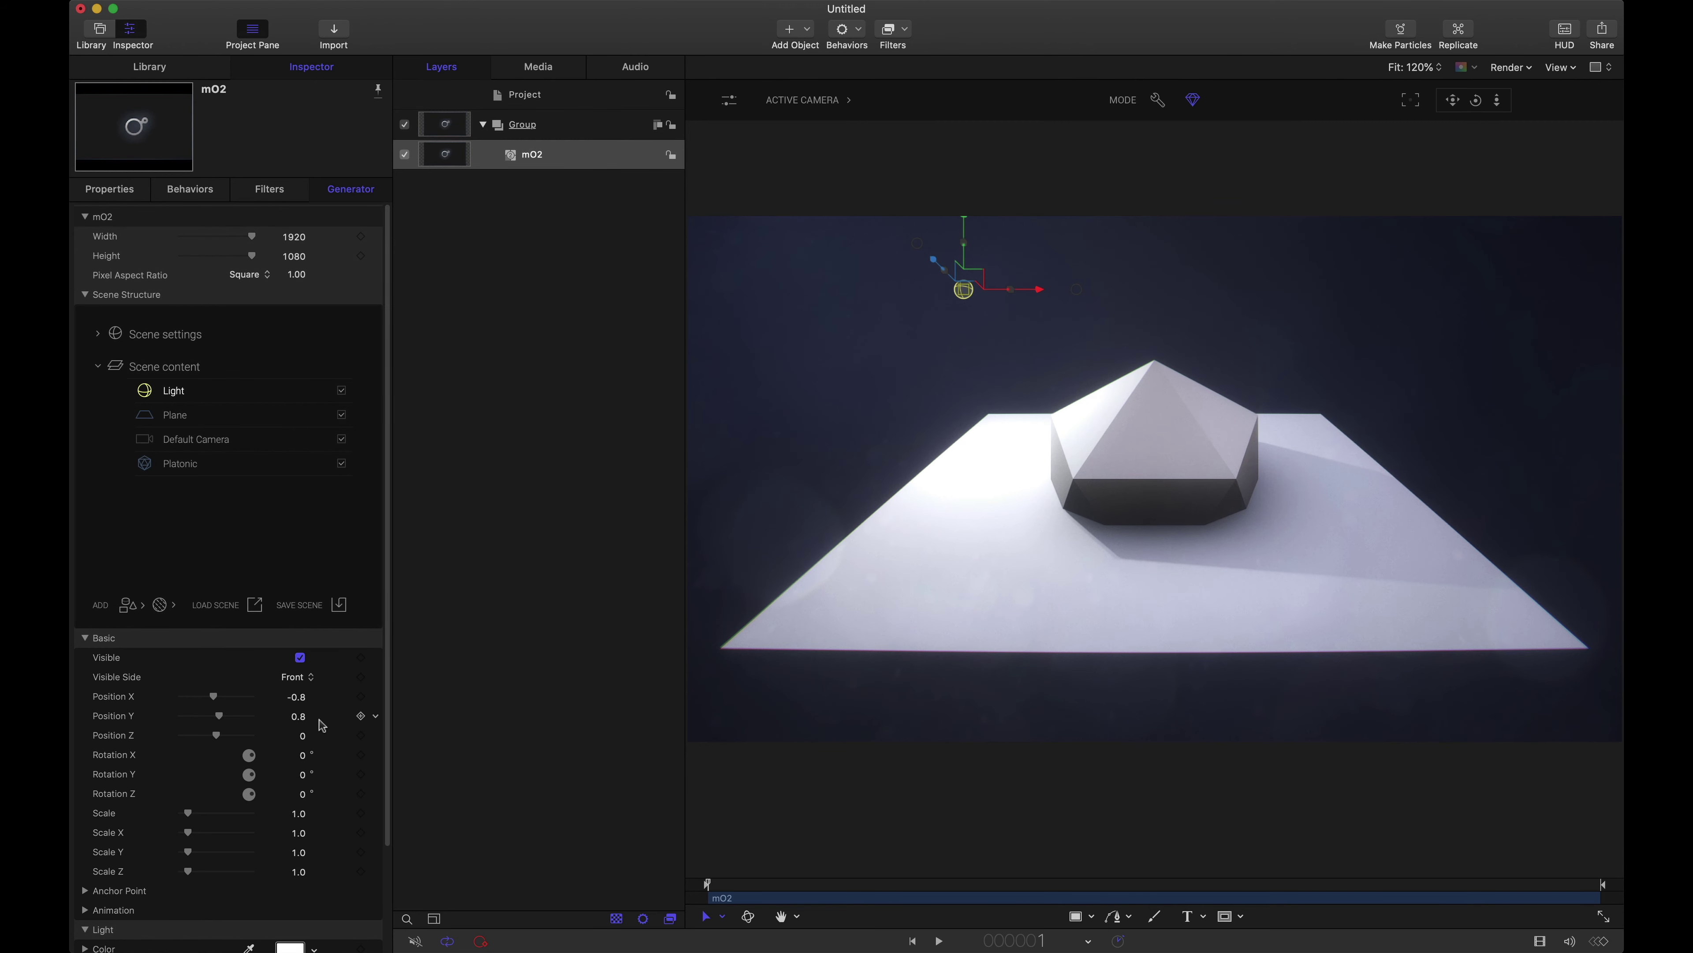
Enable shadows on the scene light and switch the viewer to simpler draft shading.
scroll(319, 721, "down", 4)
left_click(300, 924)
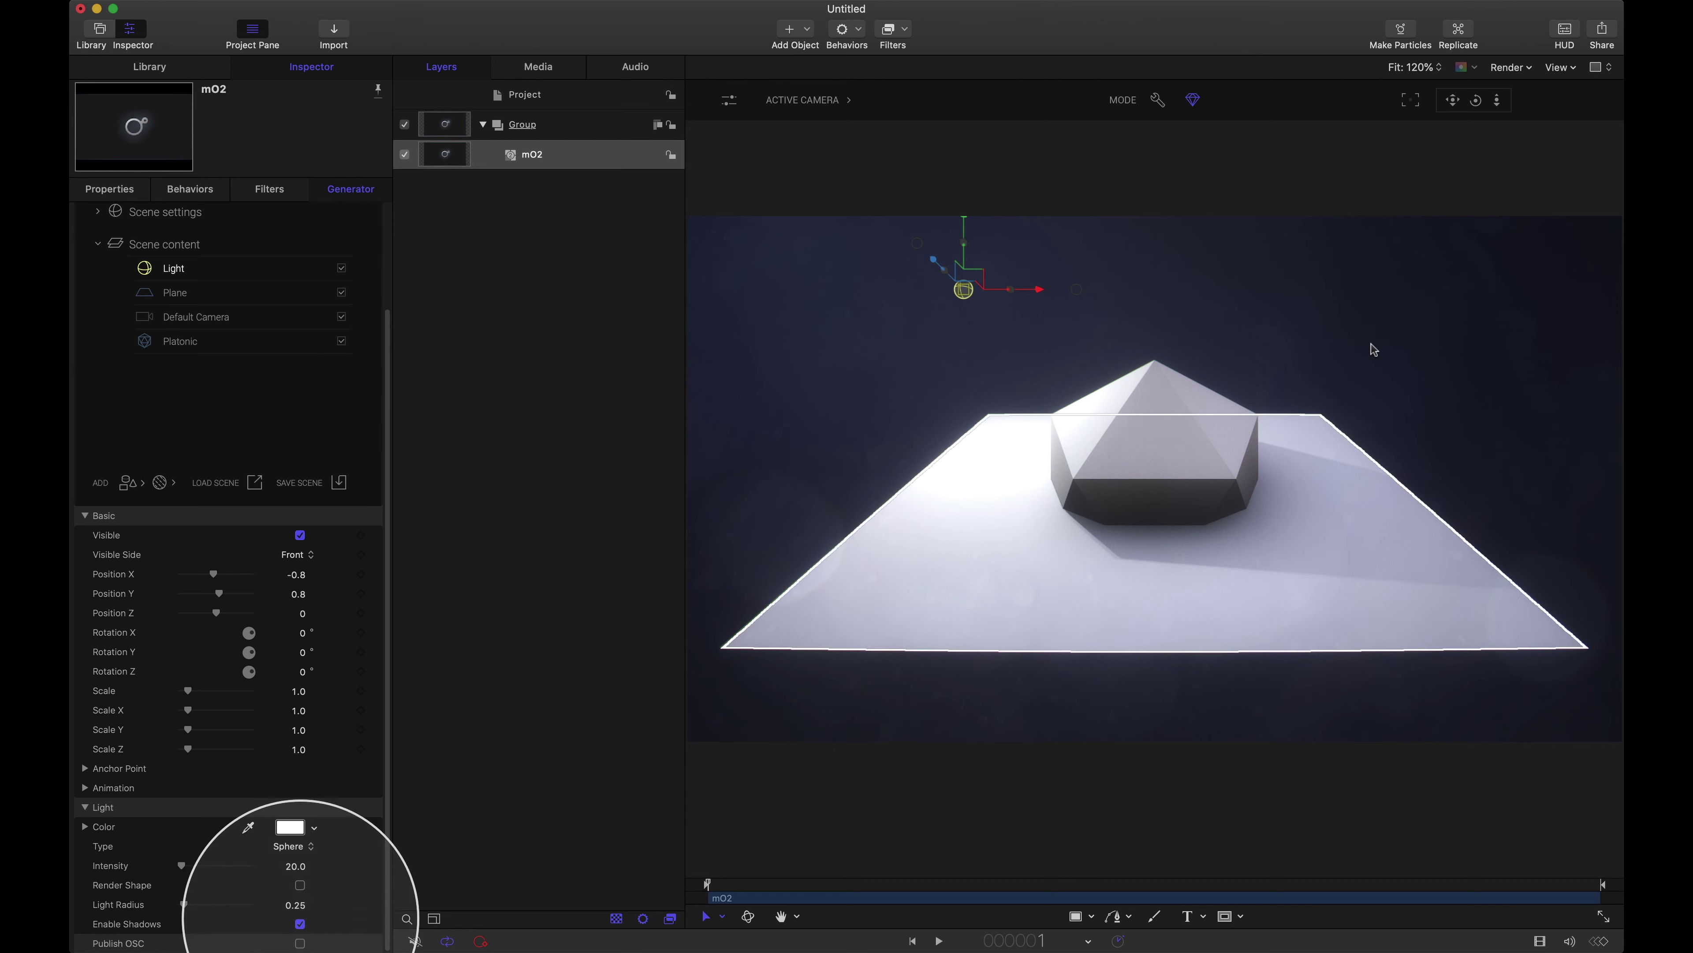
left_click(1193, 101)
left_click(1159, 102)
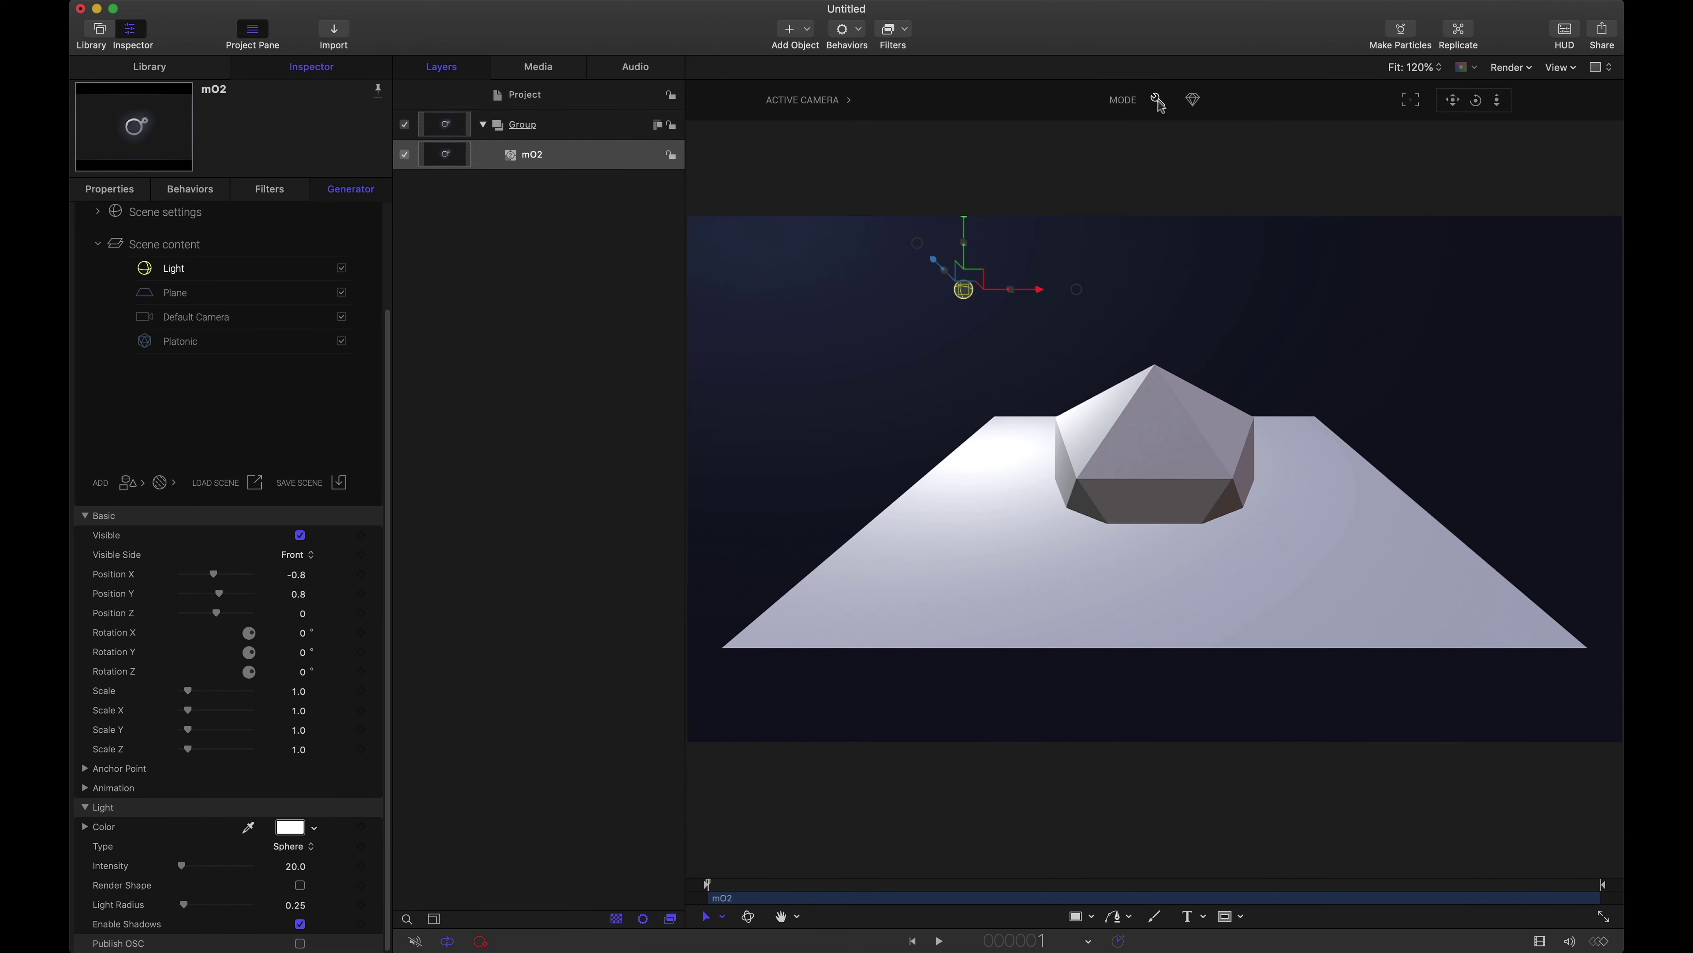
left_click(1193, 101)
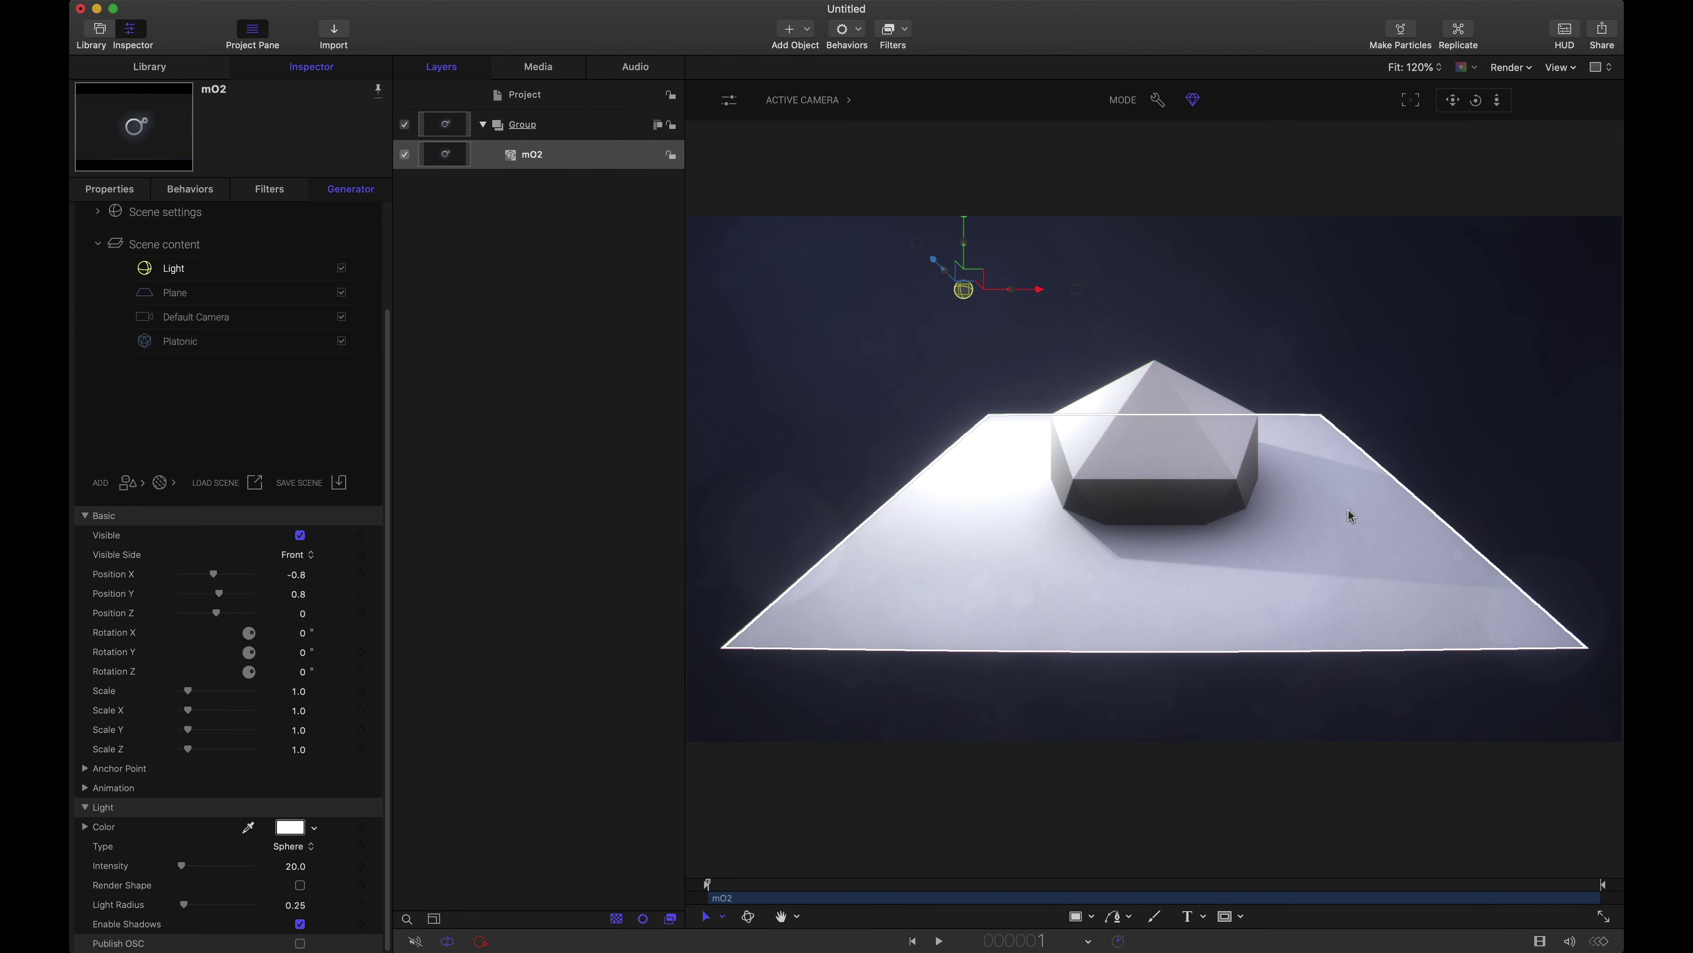
left_click(342, 293)
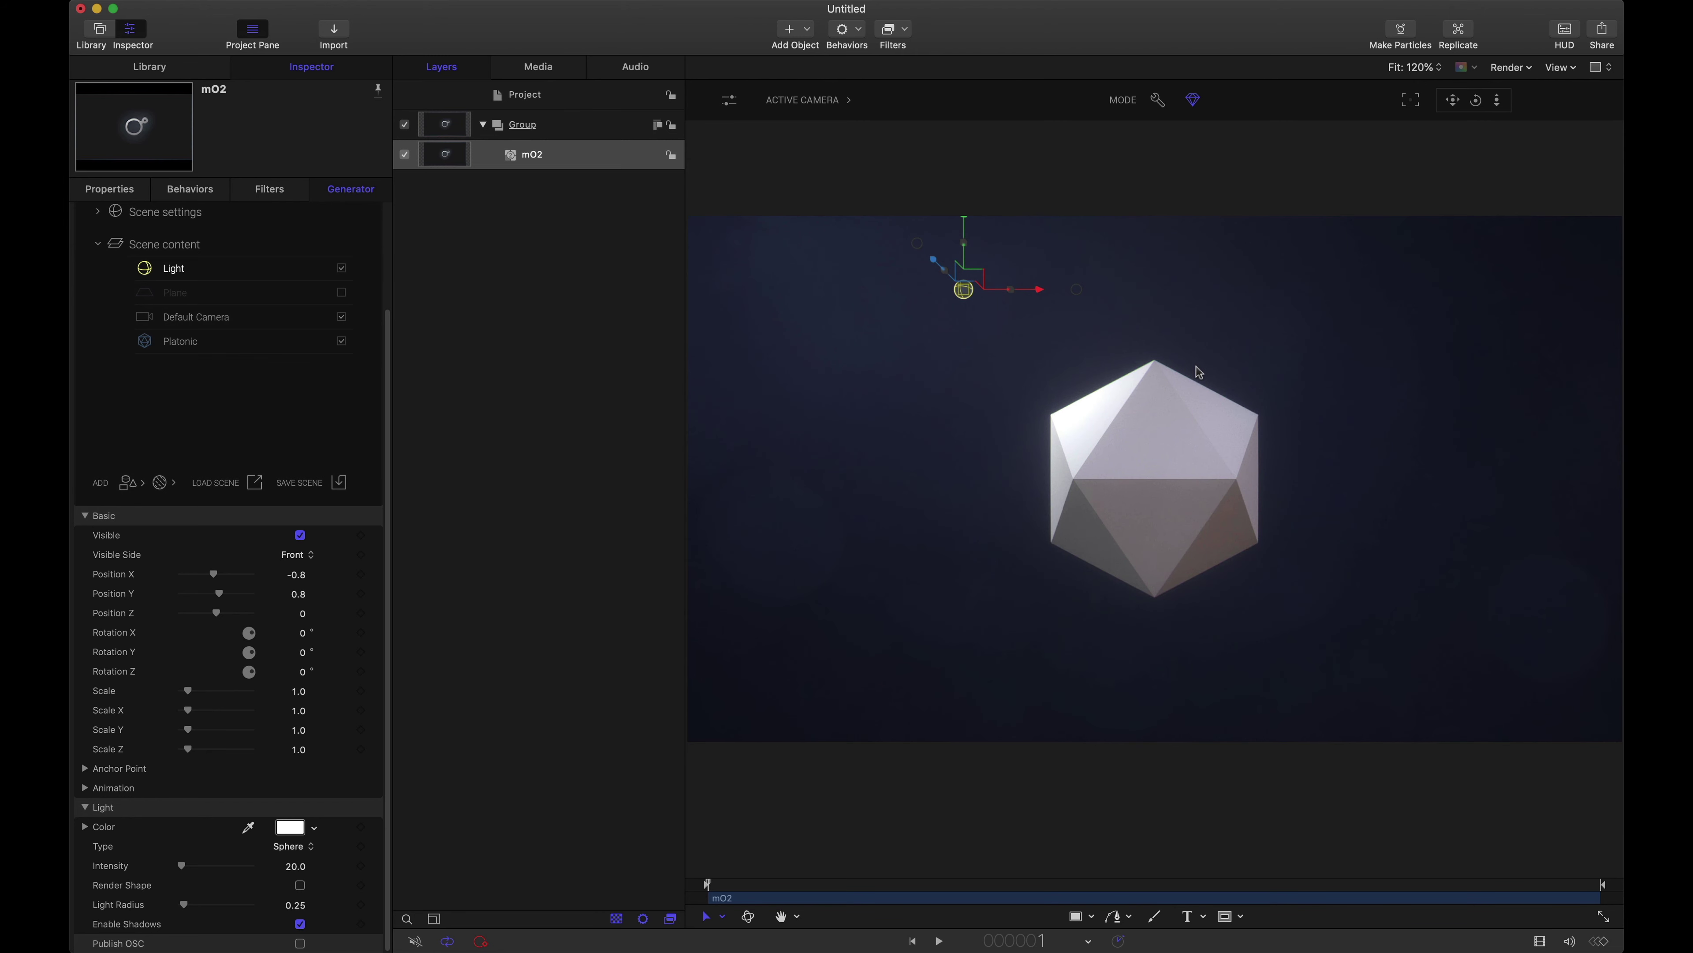
left_click(343, 295)
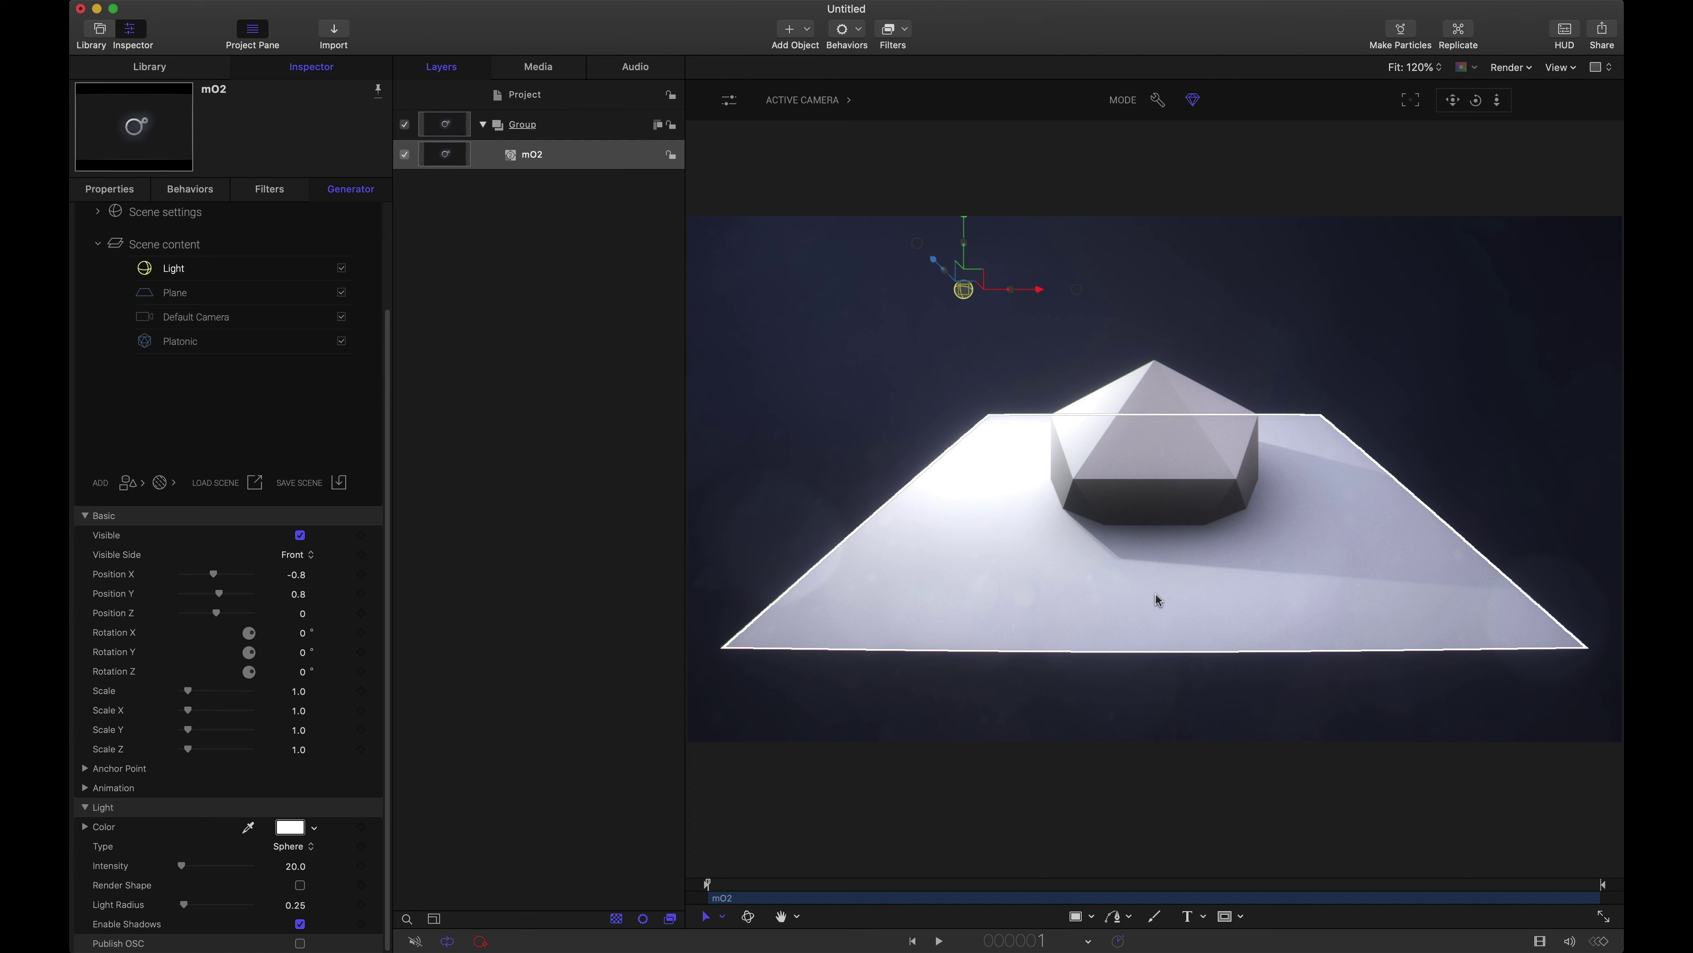
left_click(342, 293)
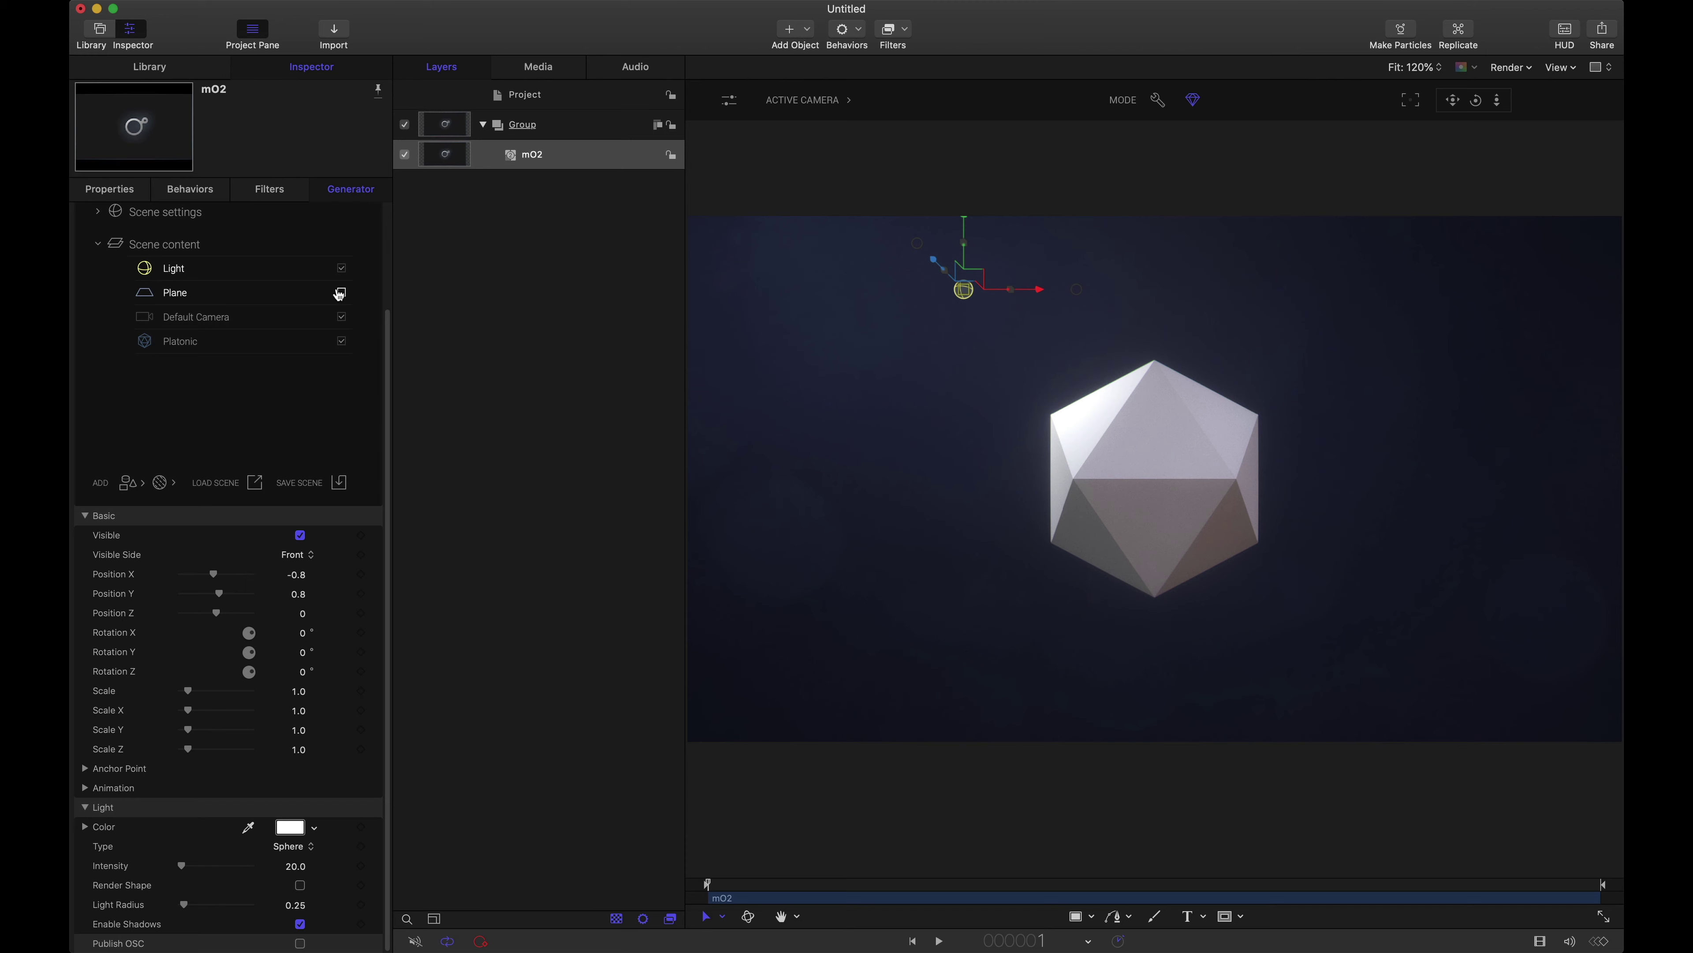
Re-enable the Plane, apply a New Material to it, and set Opacity Mode to Shadow Catcher.
left_click(390, 157)
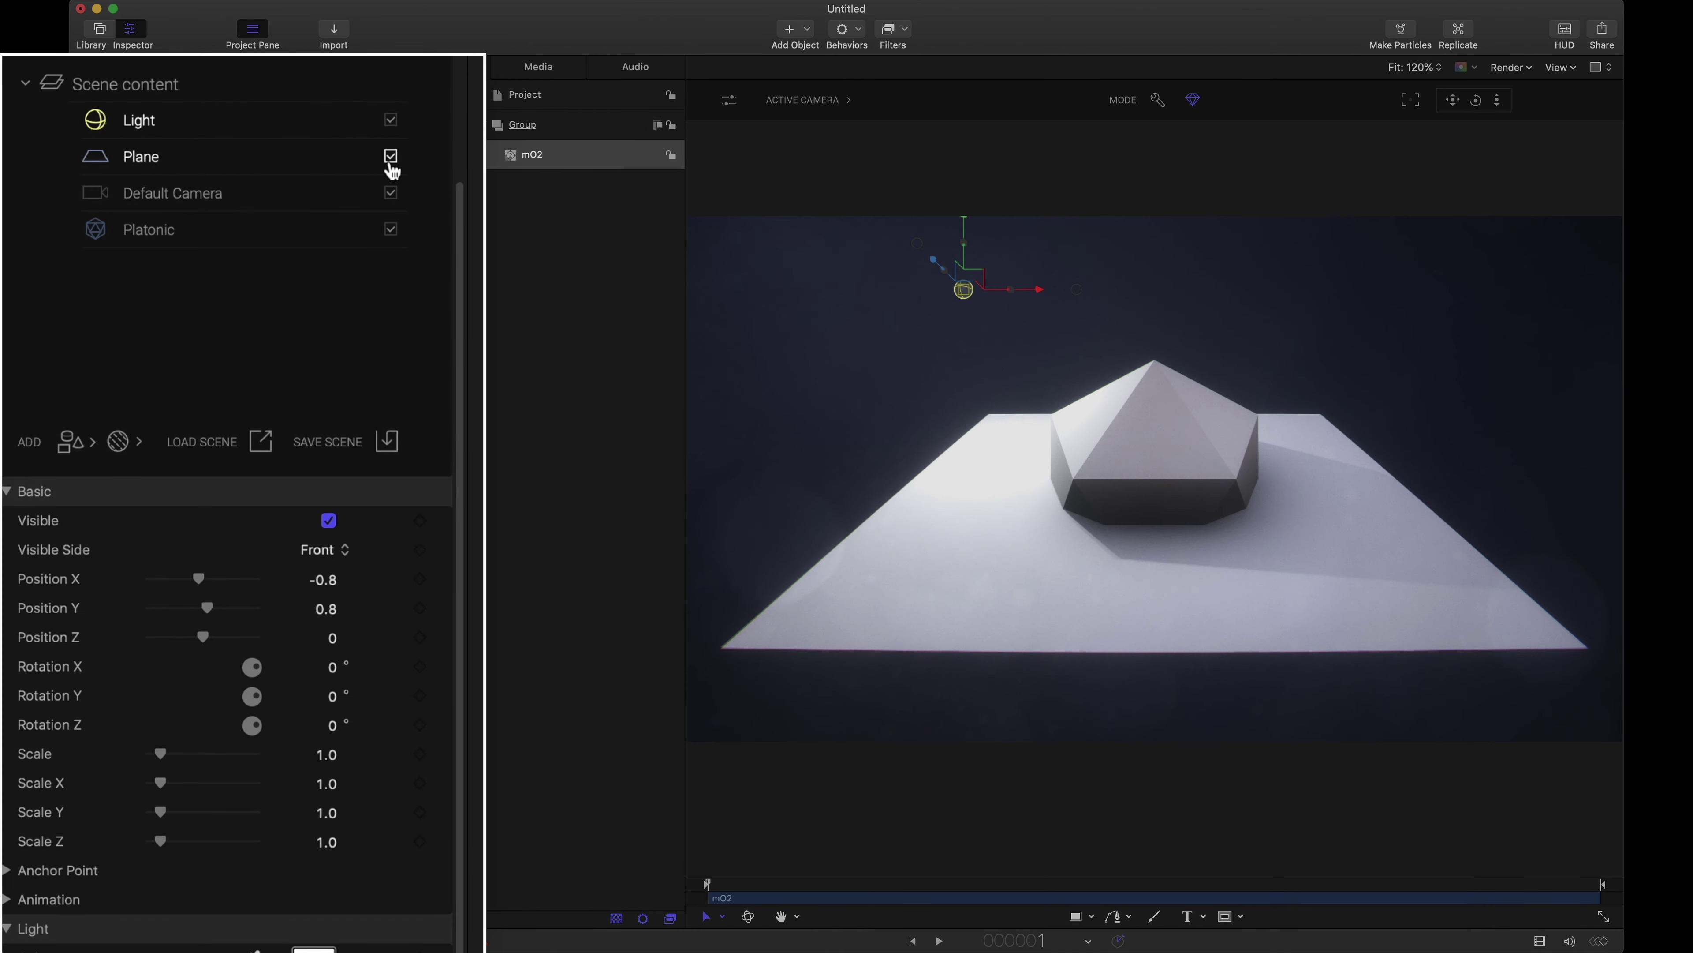
right_click(222, 167)
mouse_move(288, 260)
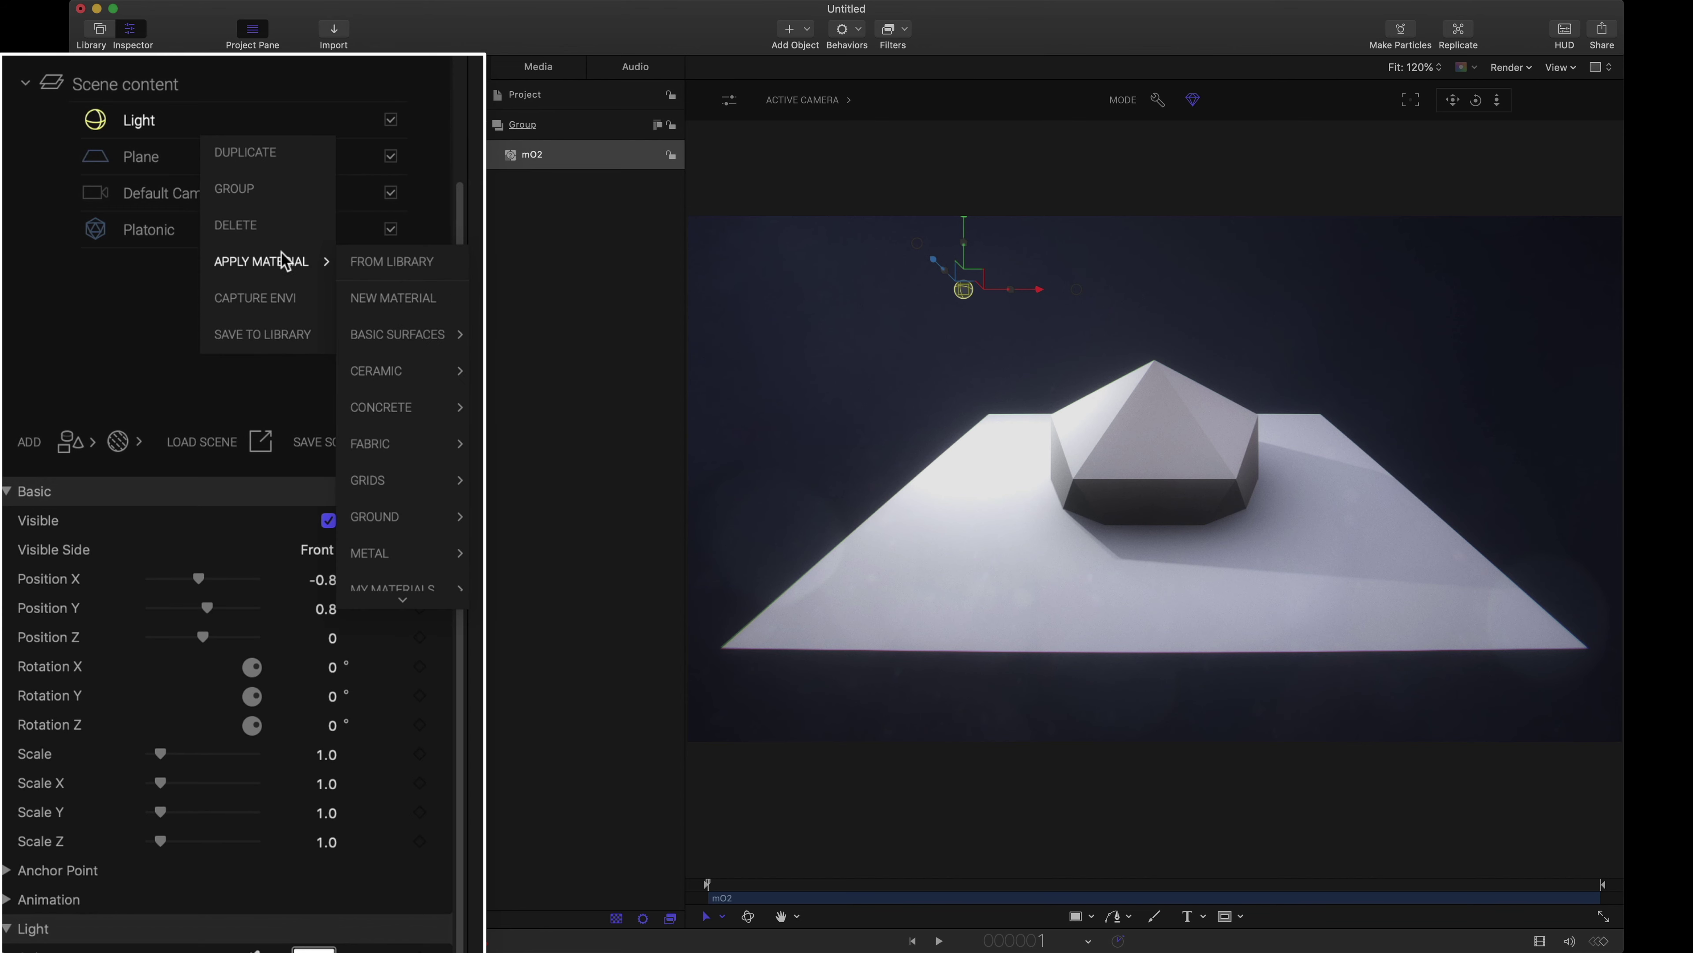
left_click(390, 298)
scroll(430, 498, "down", 15)
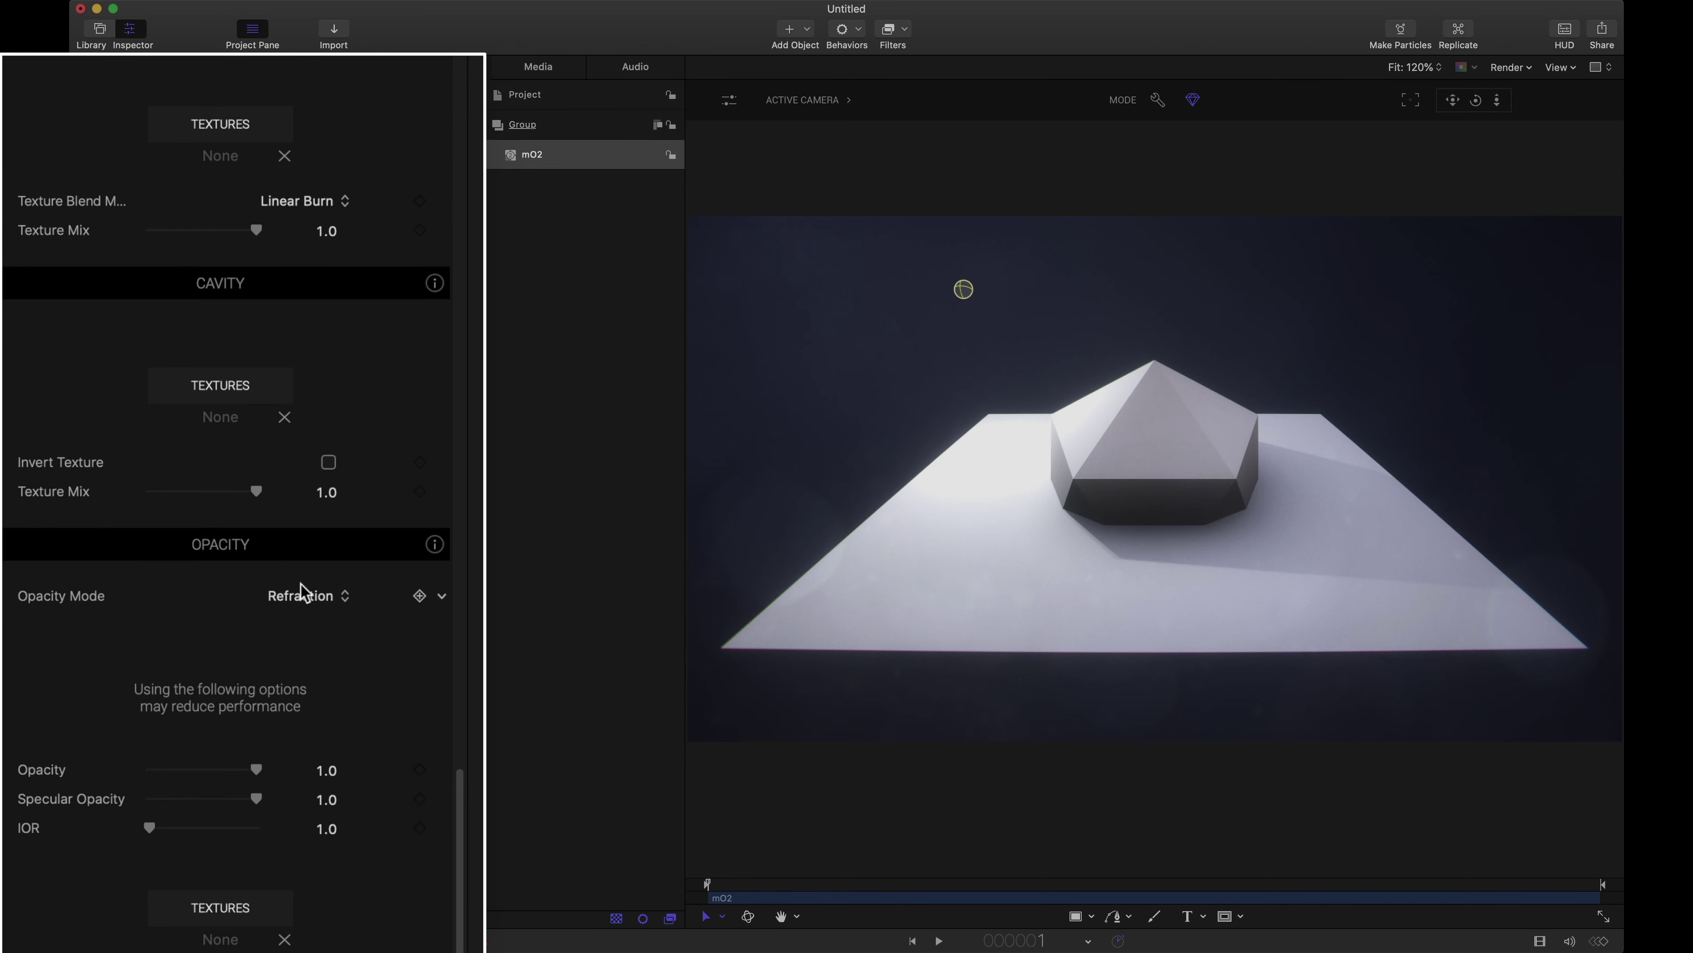
left_click(300, 596)
left_click(318, 642)
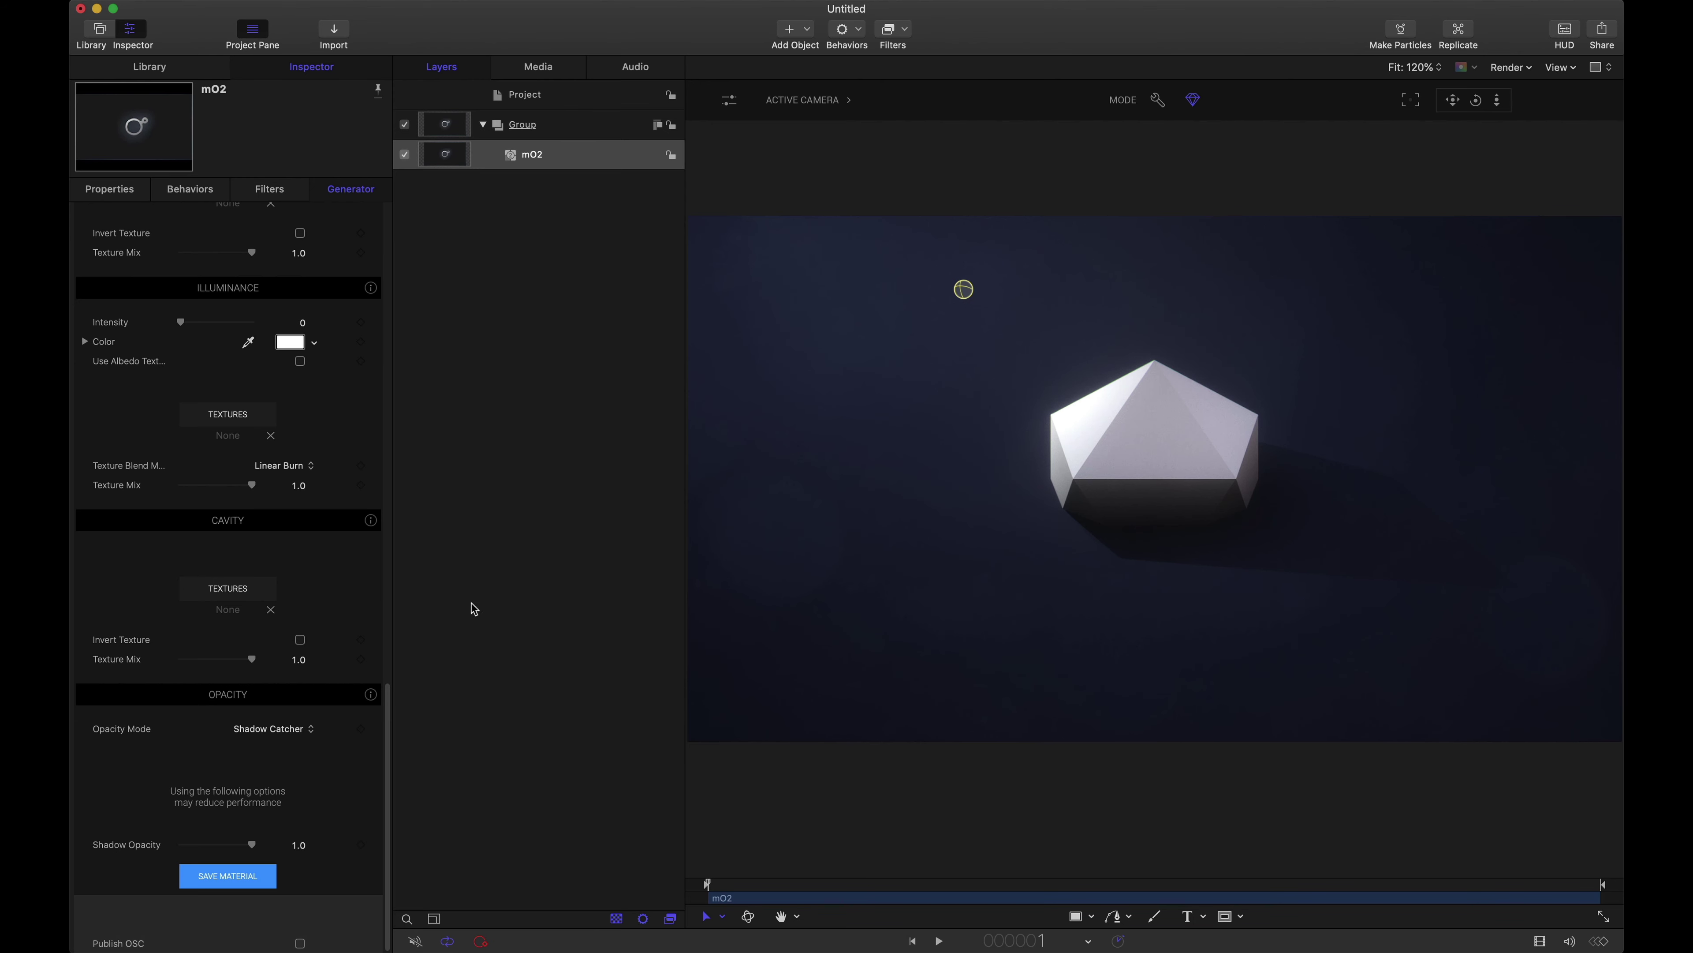
Switch the plane's opacity mode to Refraction and toggle the plane off and on to compare.
left_click(292, 730)
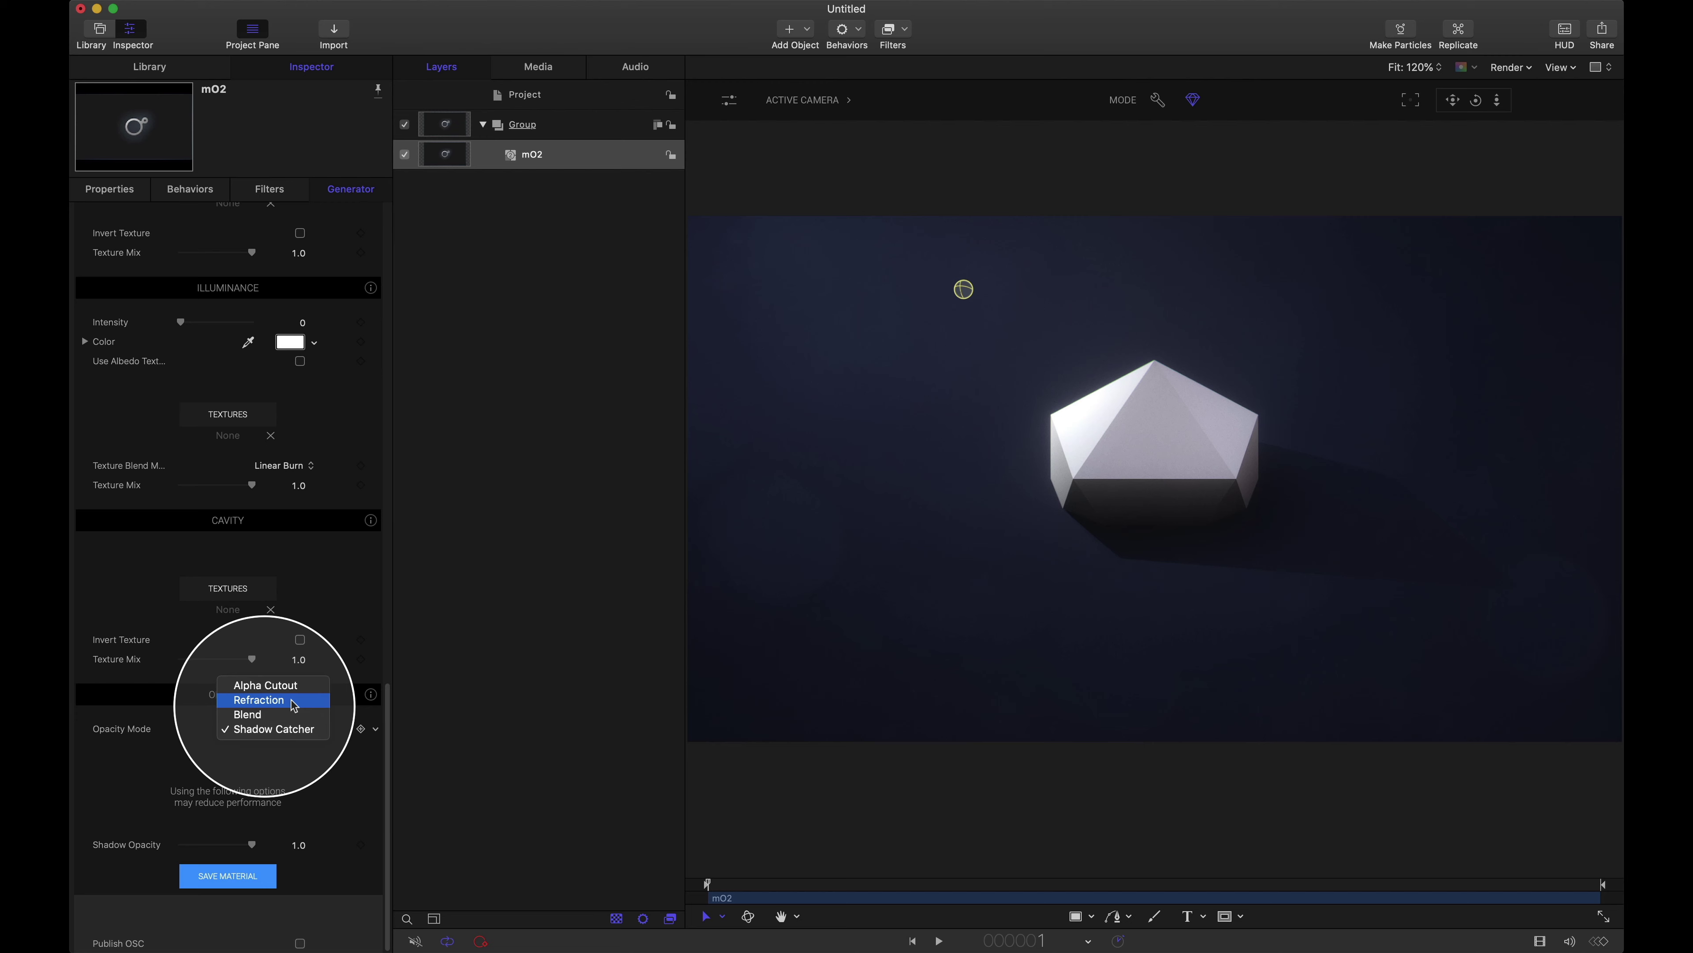
left_click(294, 700)
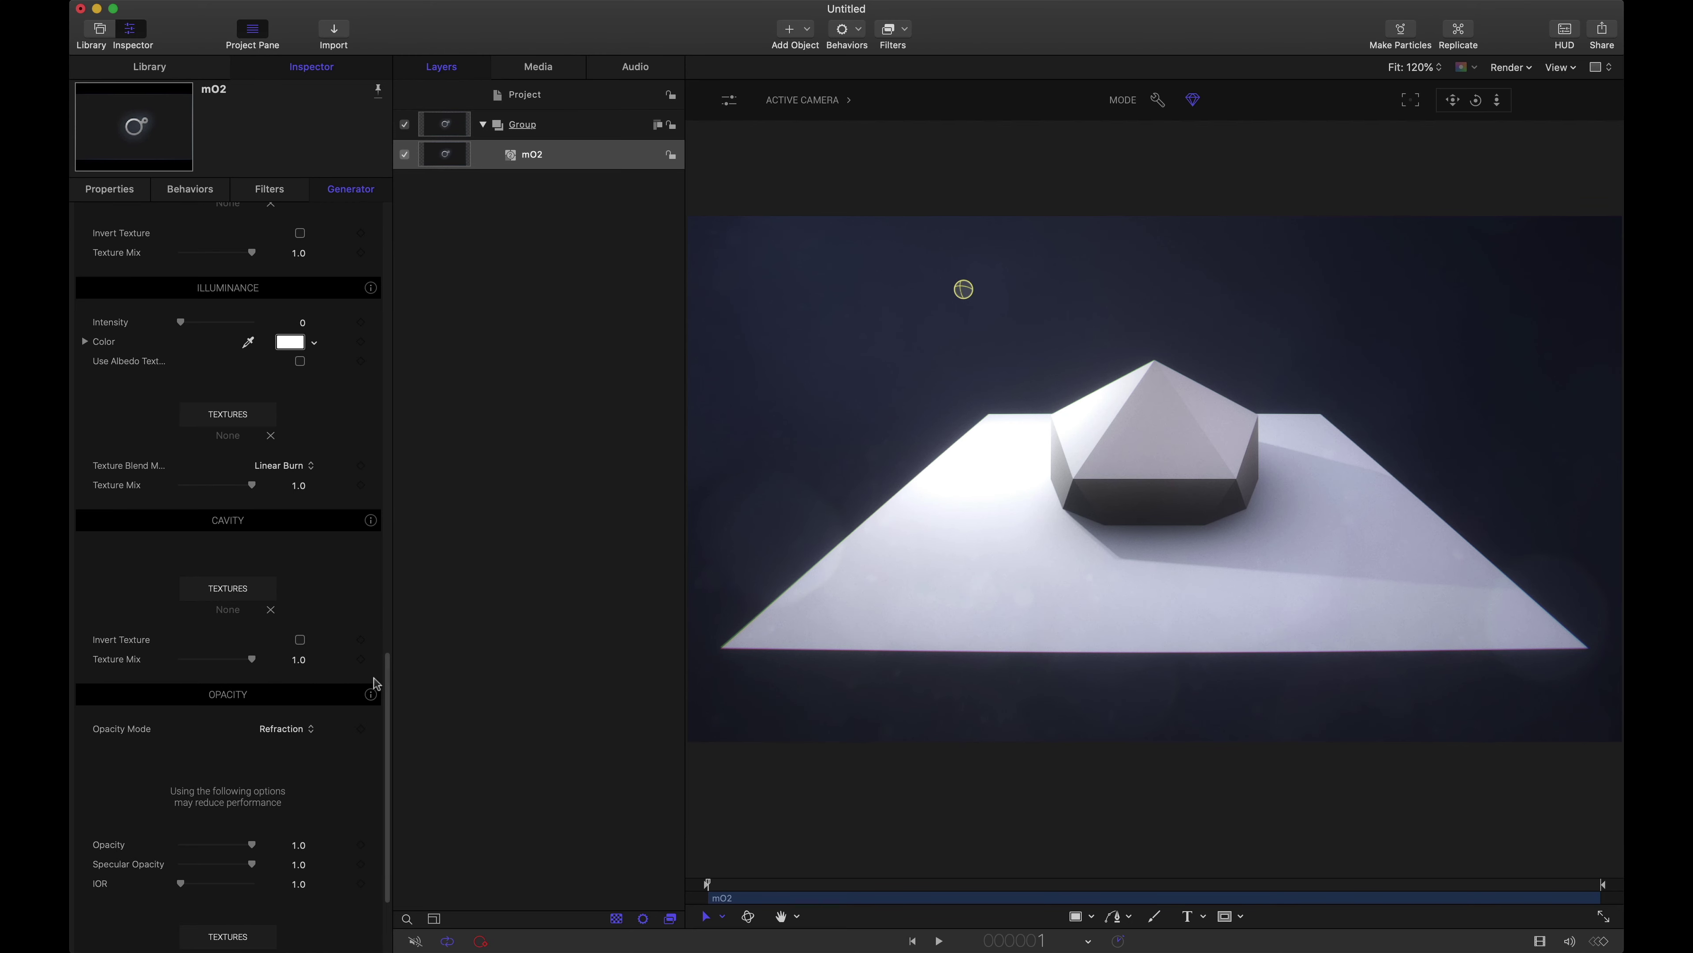
scroll(387, 649, "up", 20)
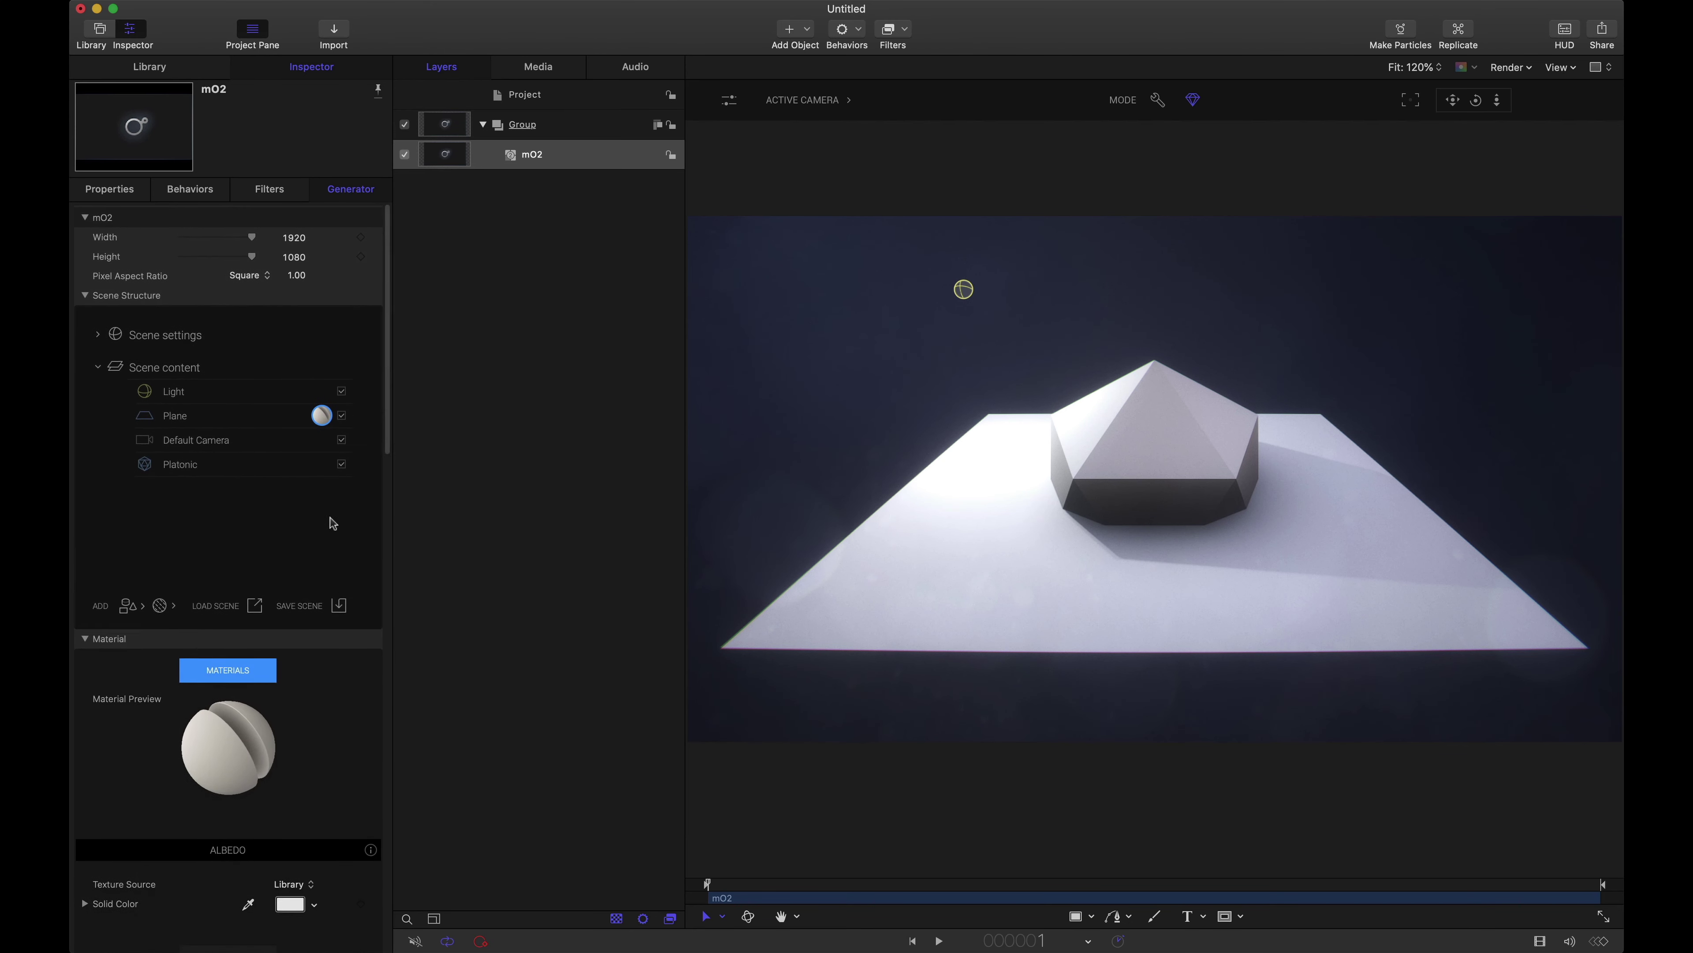
left_click(341, 415)
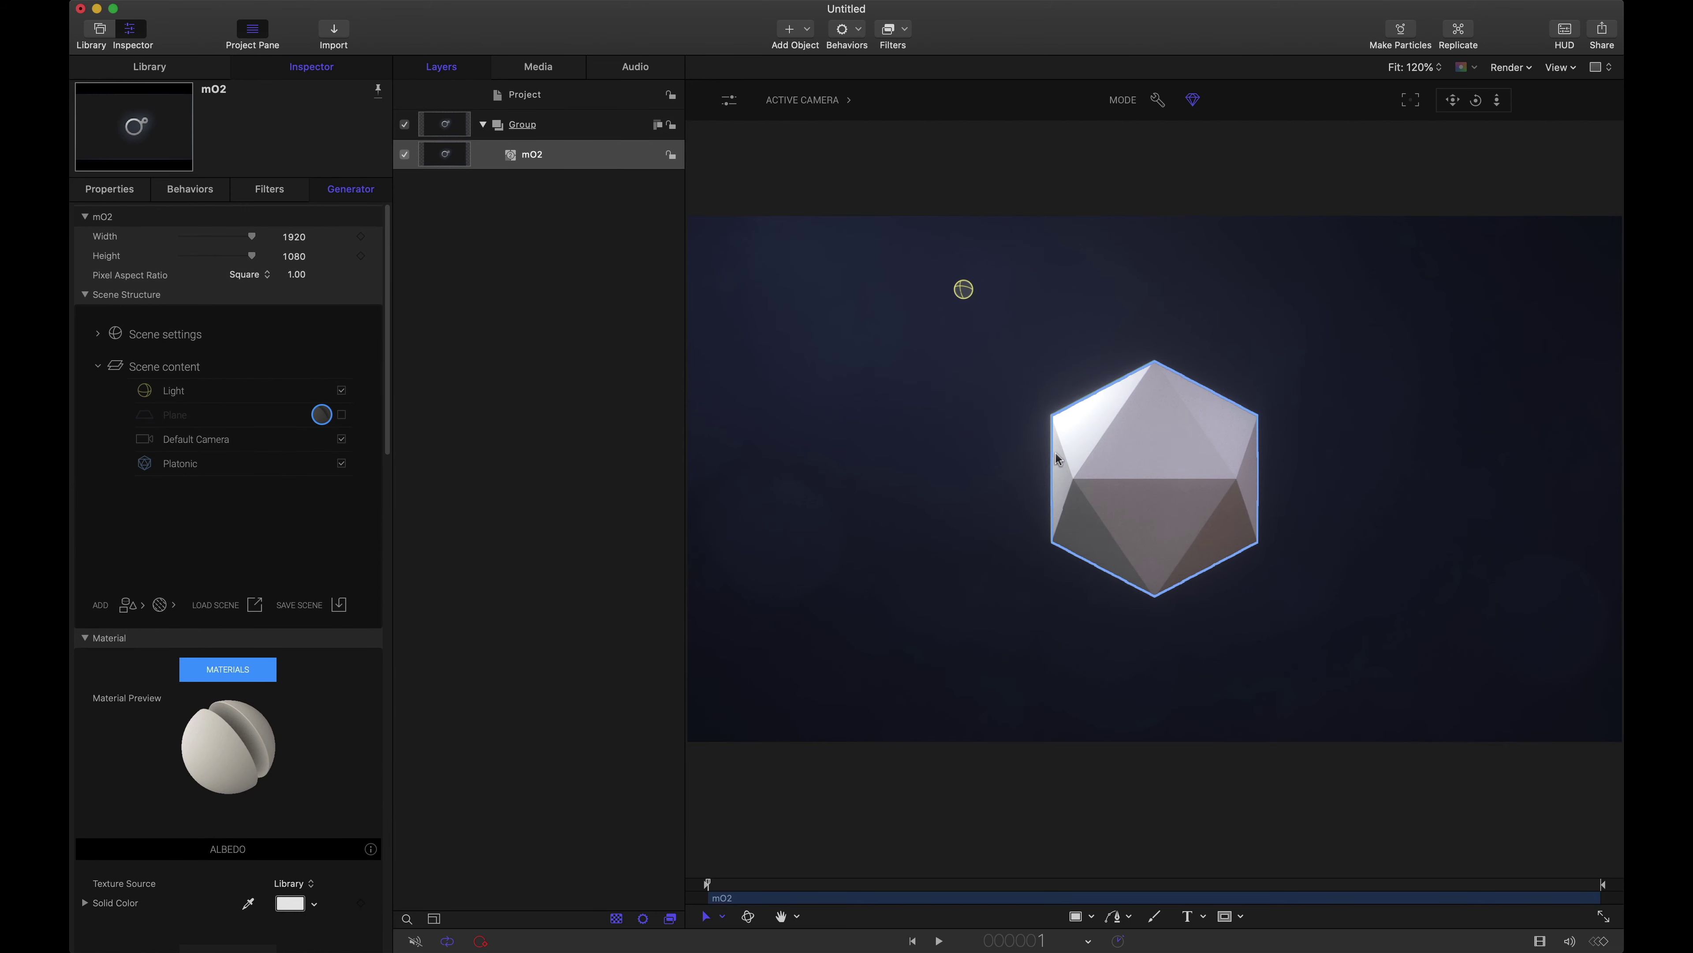
left_click(342, 415)
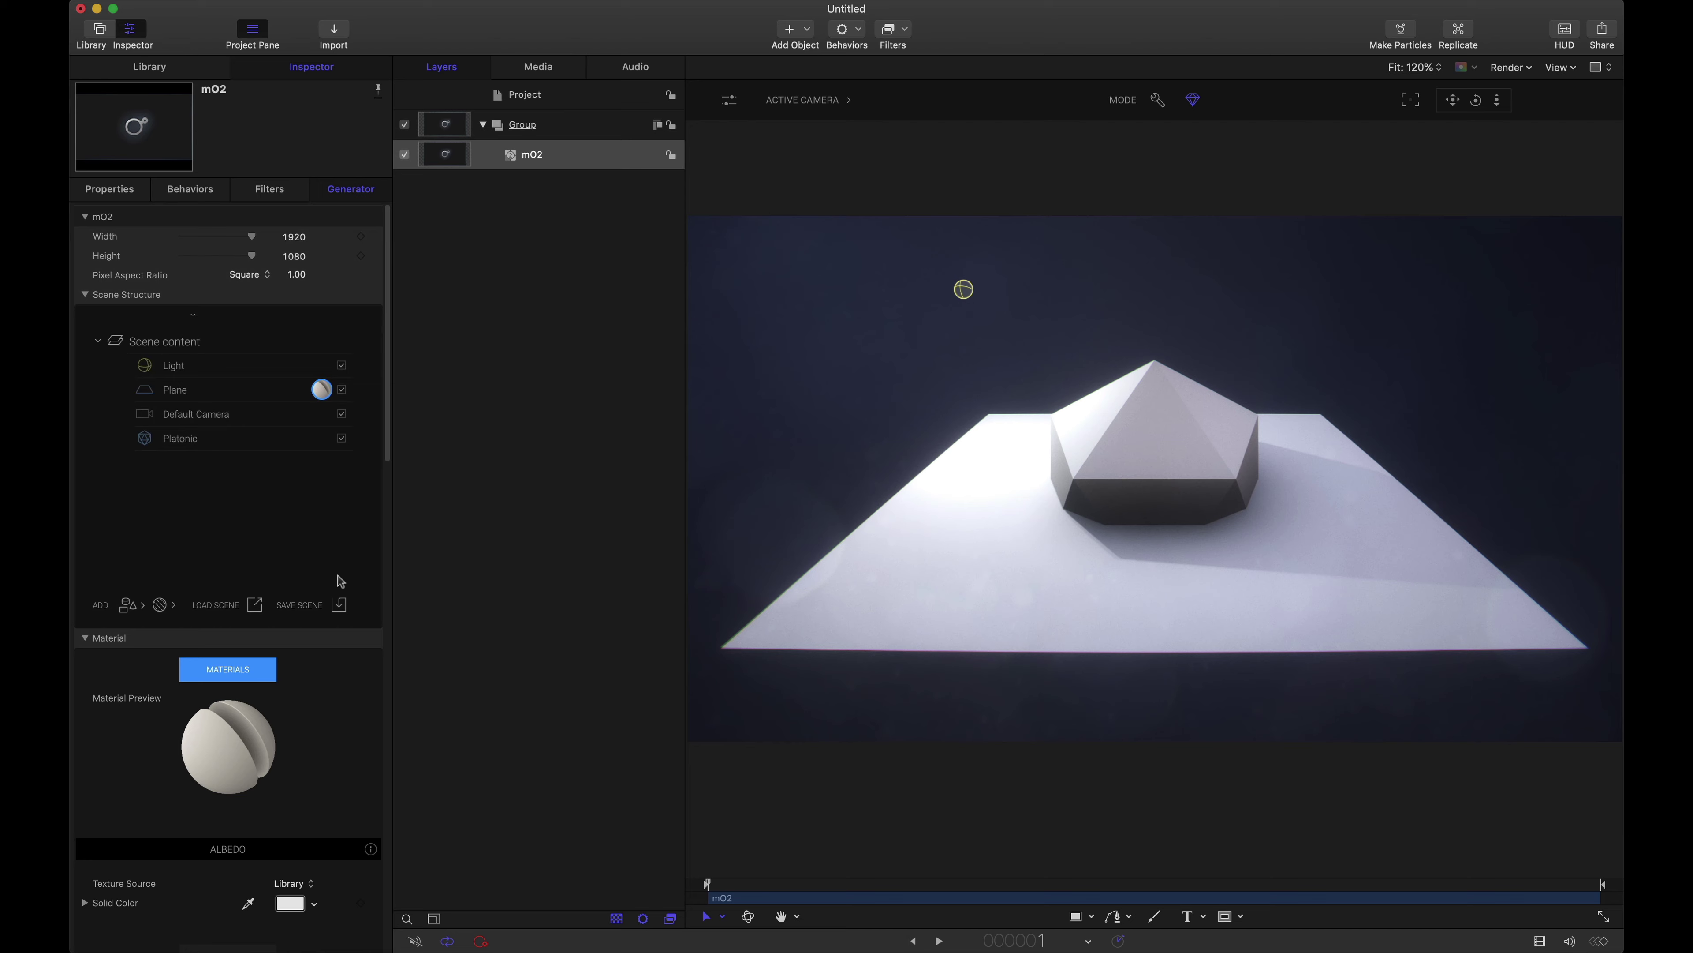
Set the plane's Opacity Mode back to Shadow Catcher.
scroll(339, 574, "down", 10)
scroll(334, 567, "up", 1)
left_click(286, 624)
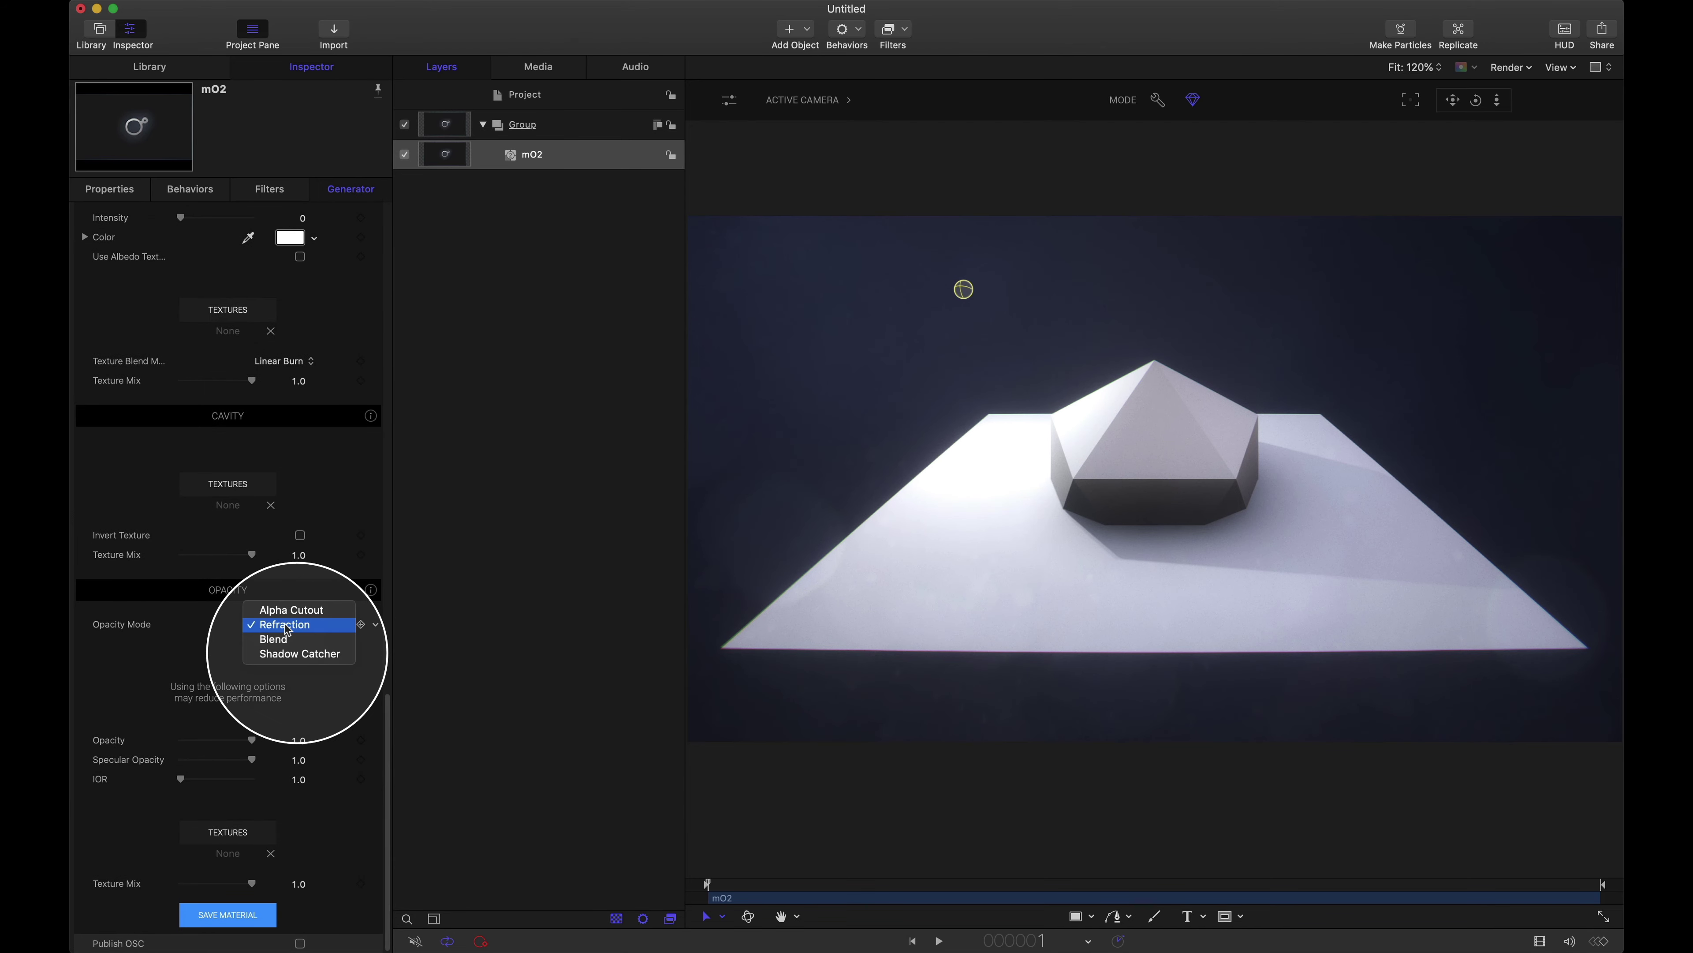
left_click(296, 654)
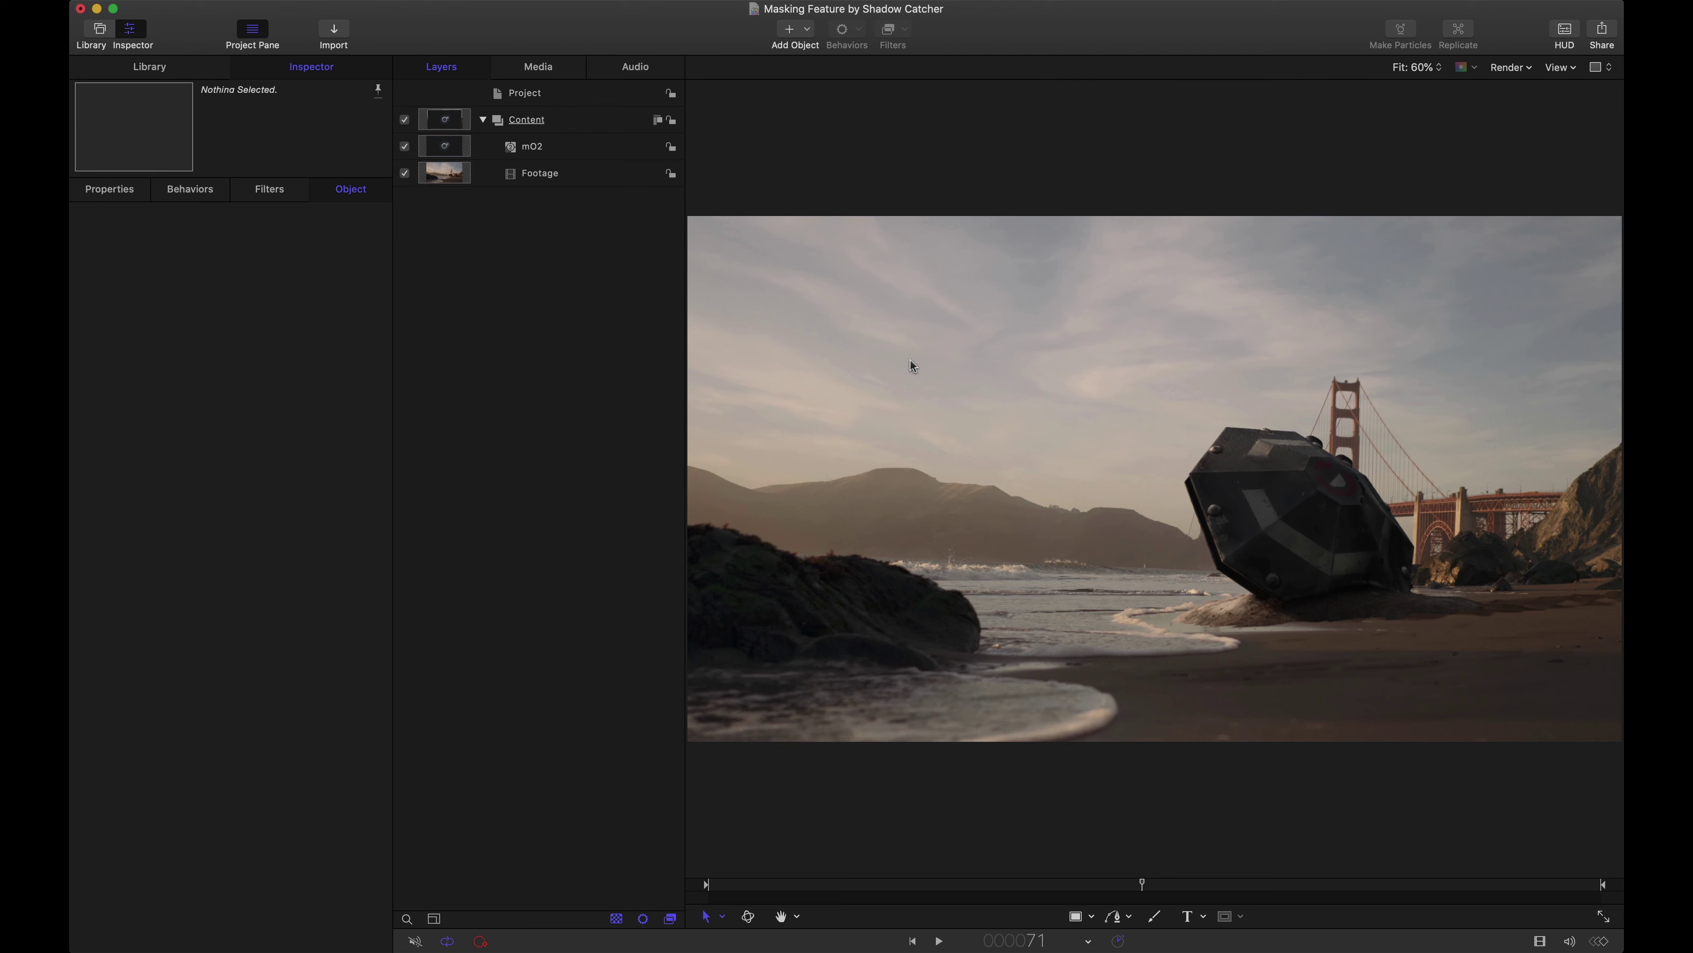
Hide the mO2 UFO layer, play the beach footage, then show and select mO2 to view its scene.
left_click(404, 147)
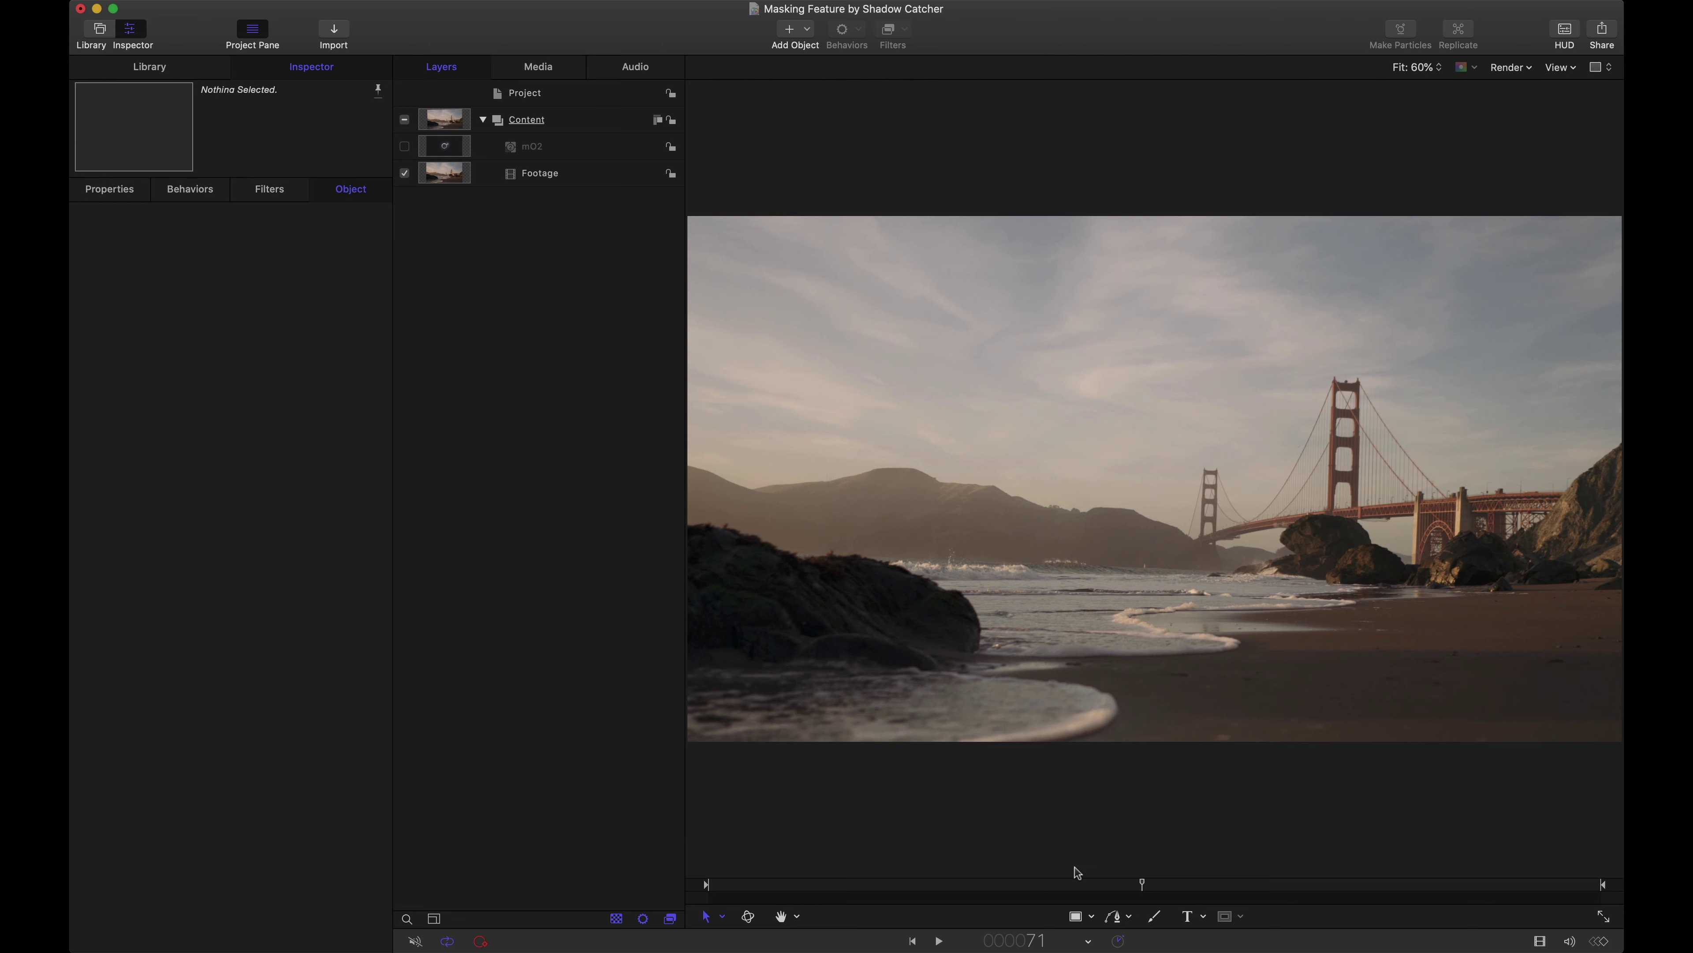
left_click(938, 940)
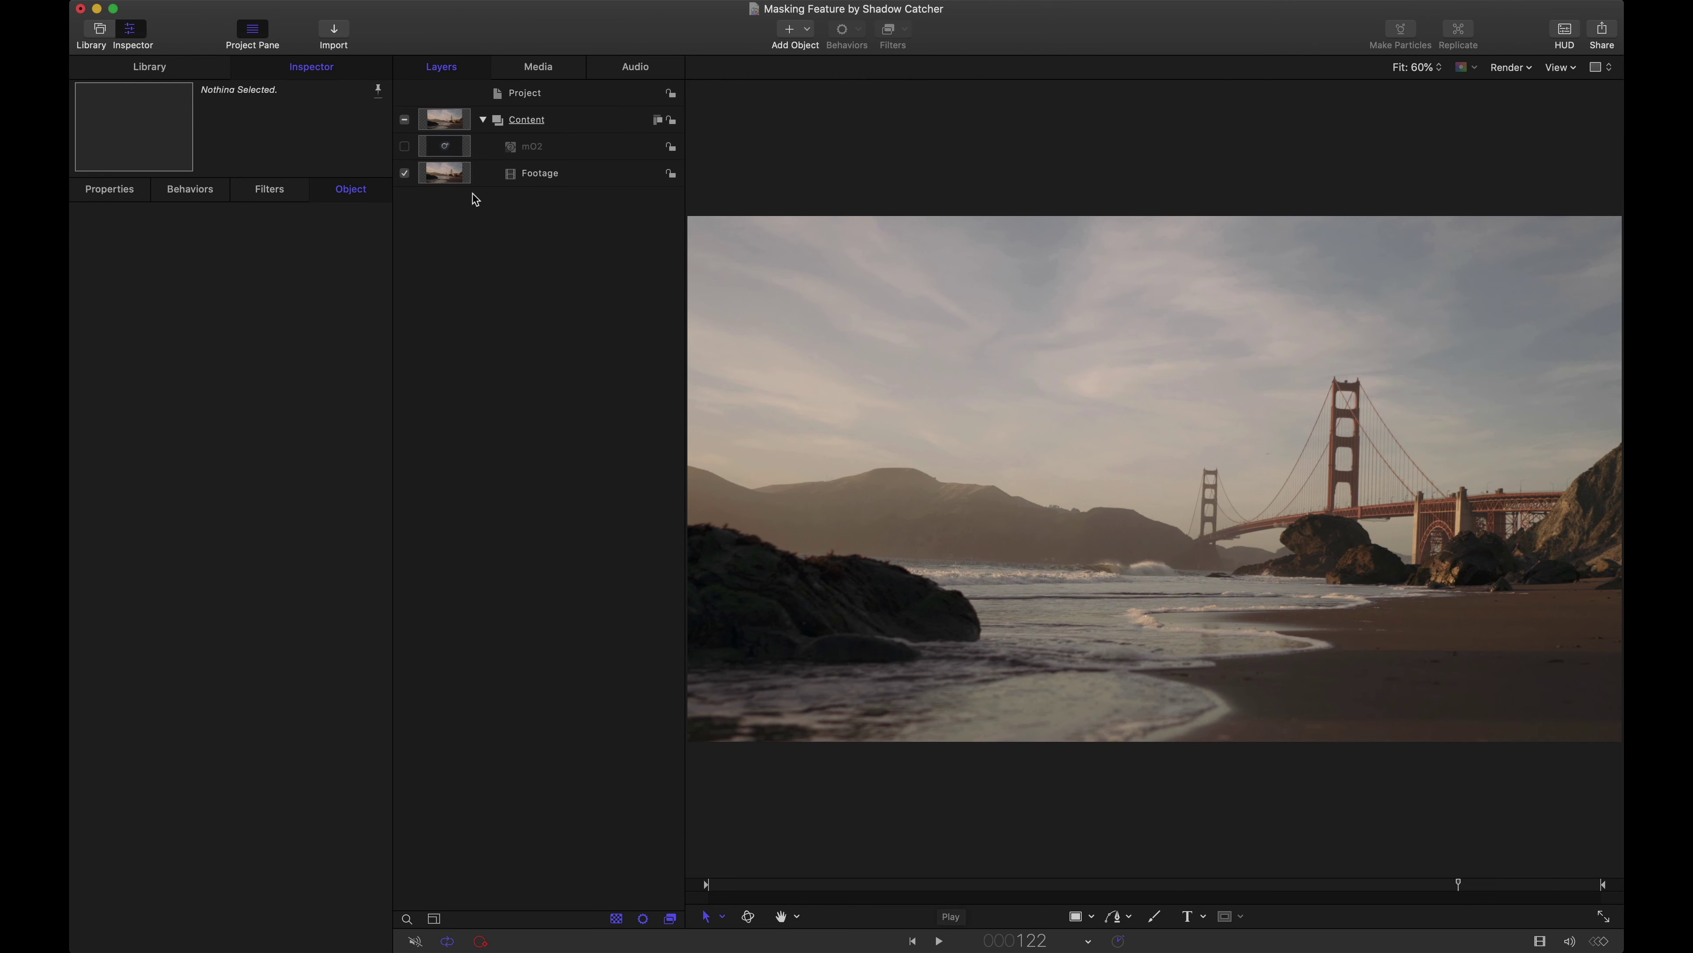
left_click(404, 146)
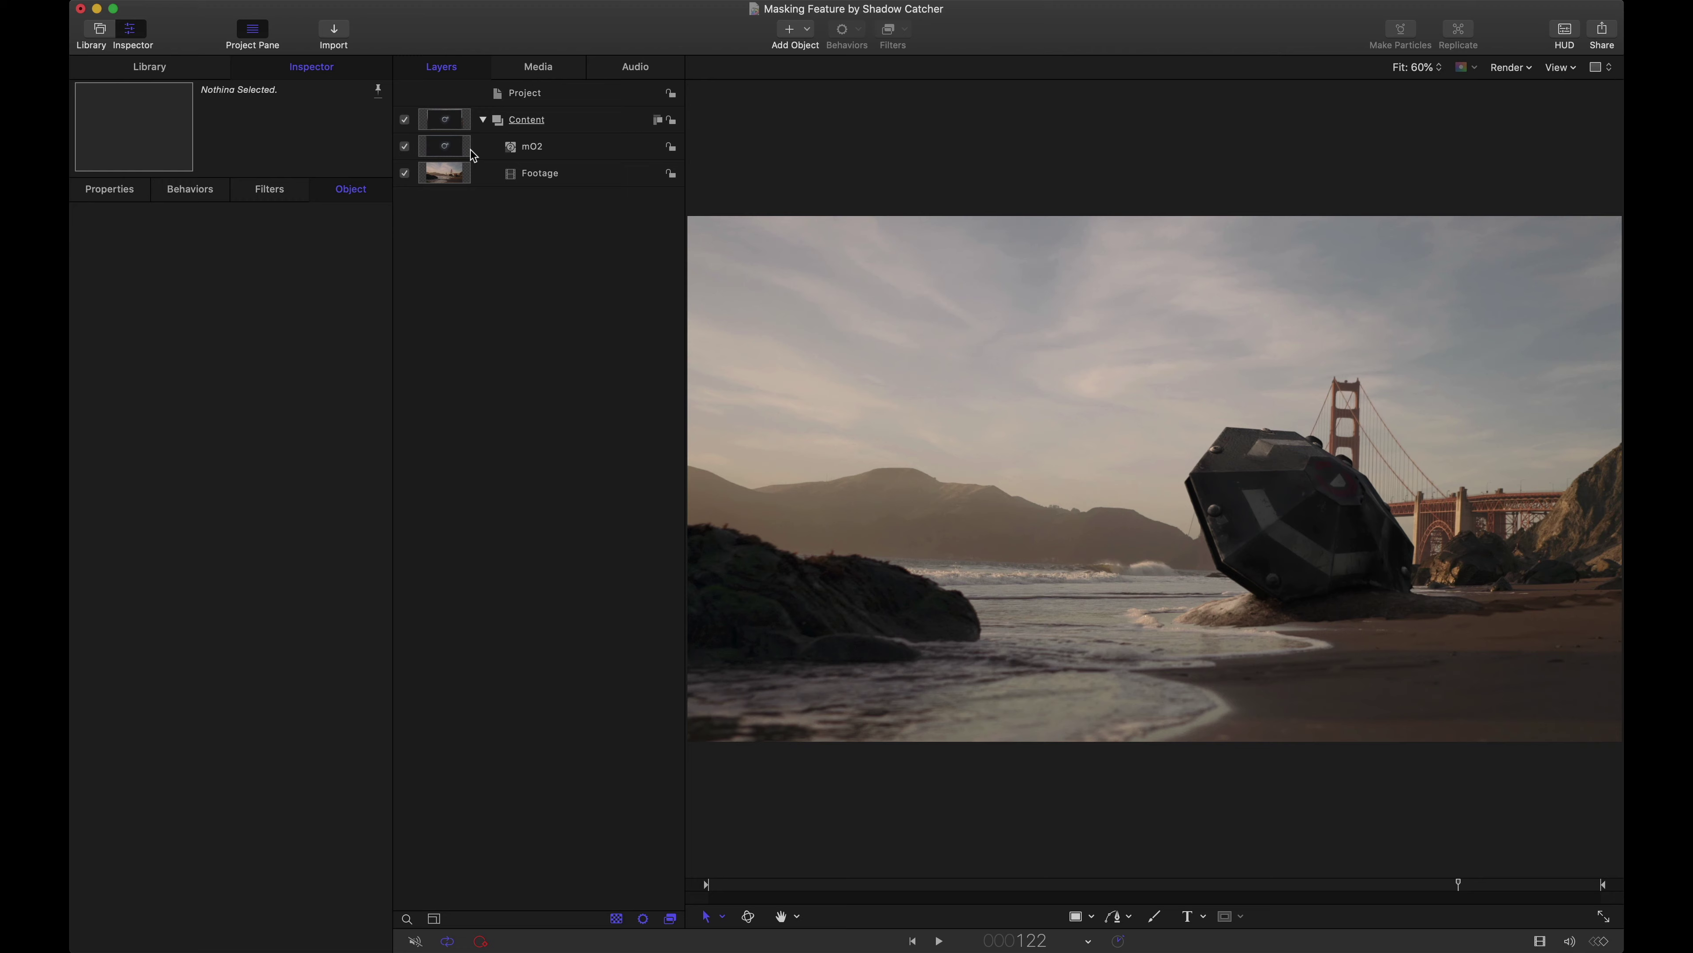
left_click(494, 148)
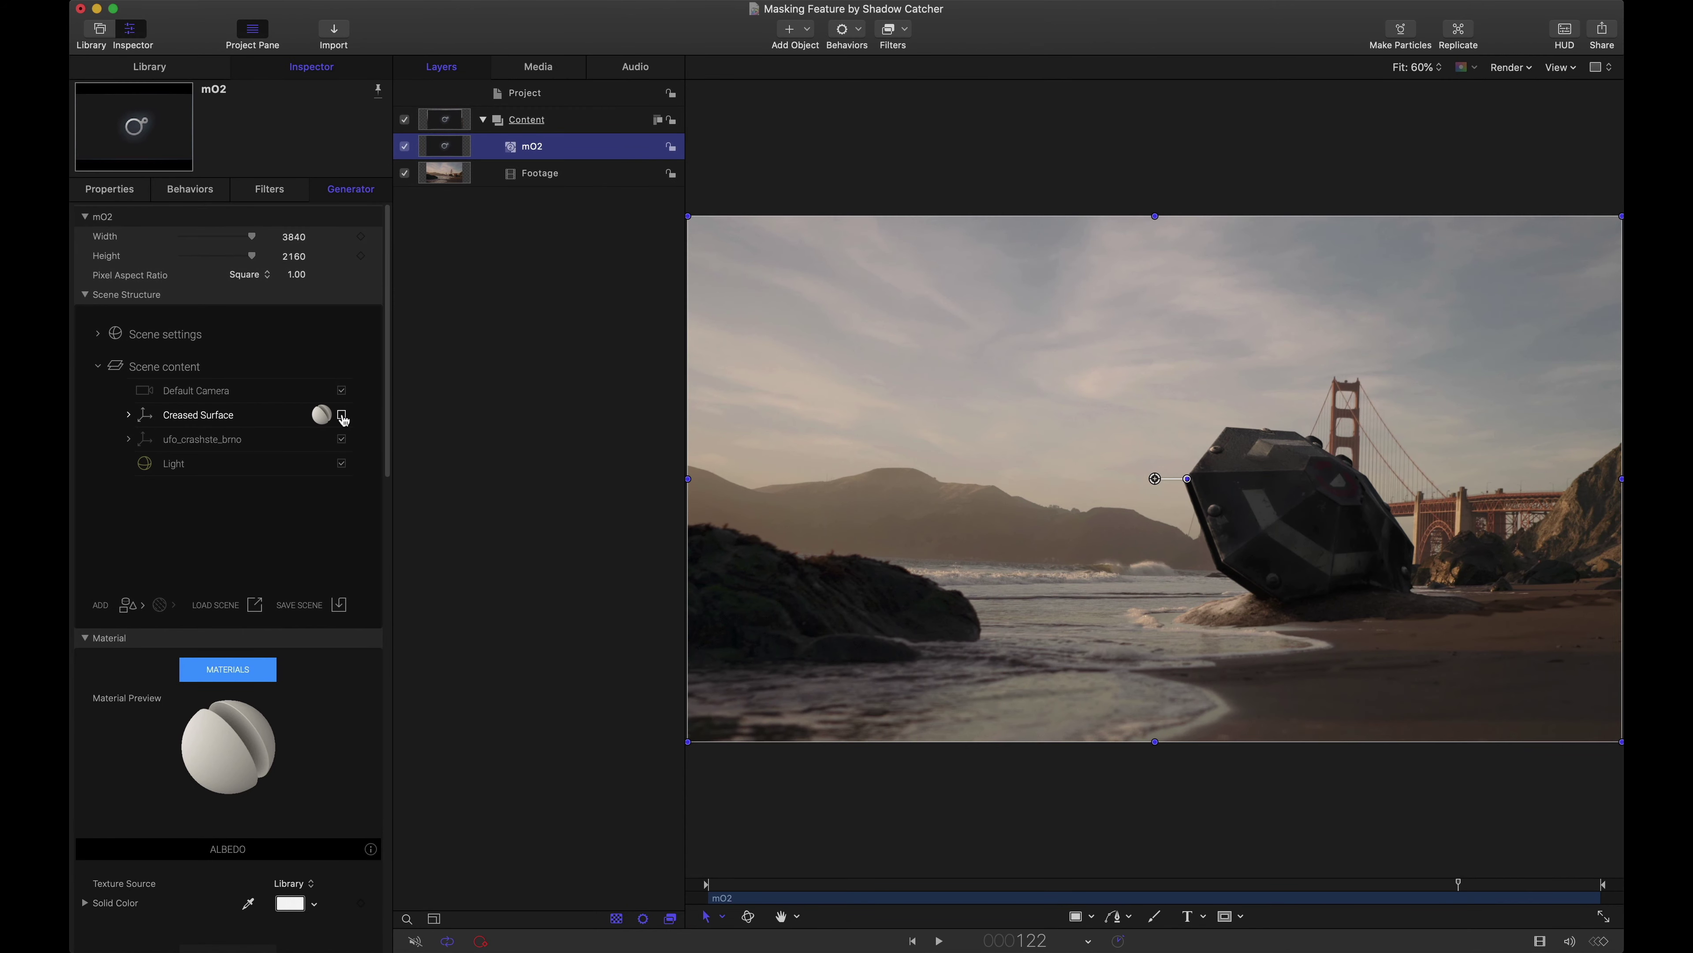
Toggle the Creased Surface and UFO model off and back on to check the underside.
left_click(342, 415)
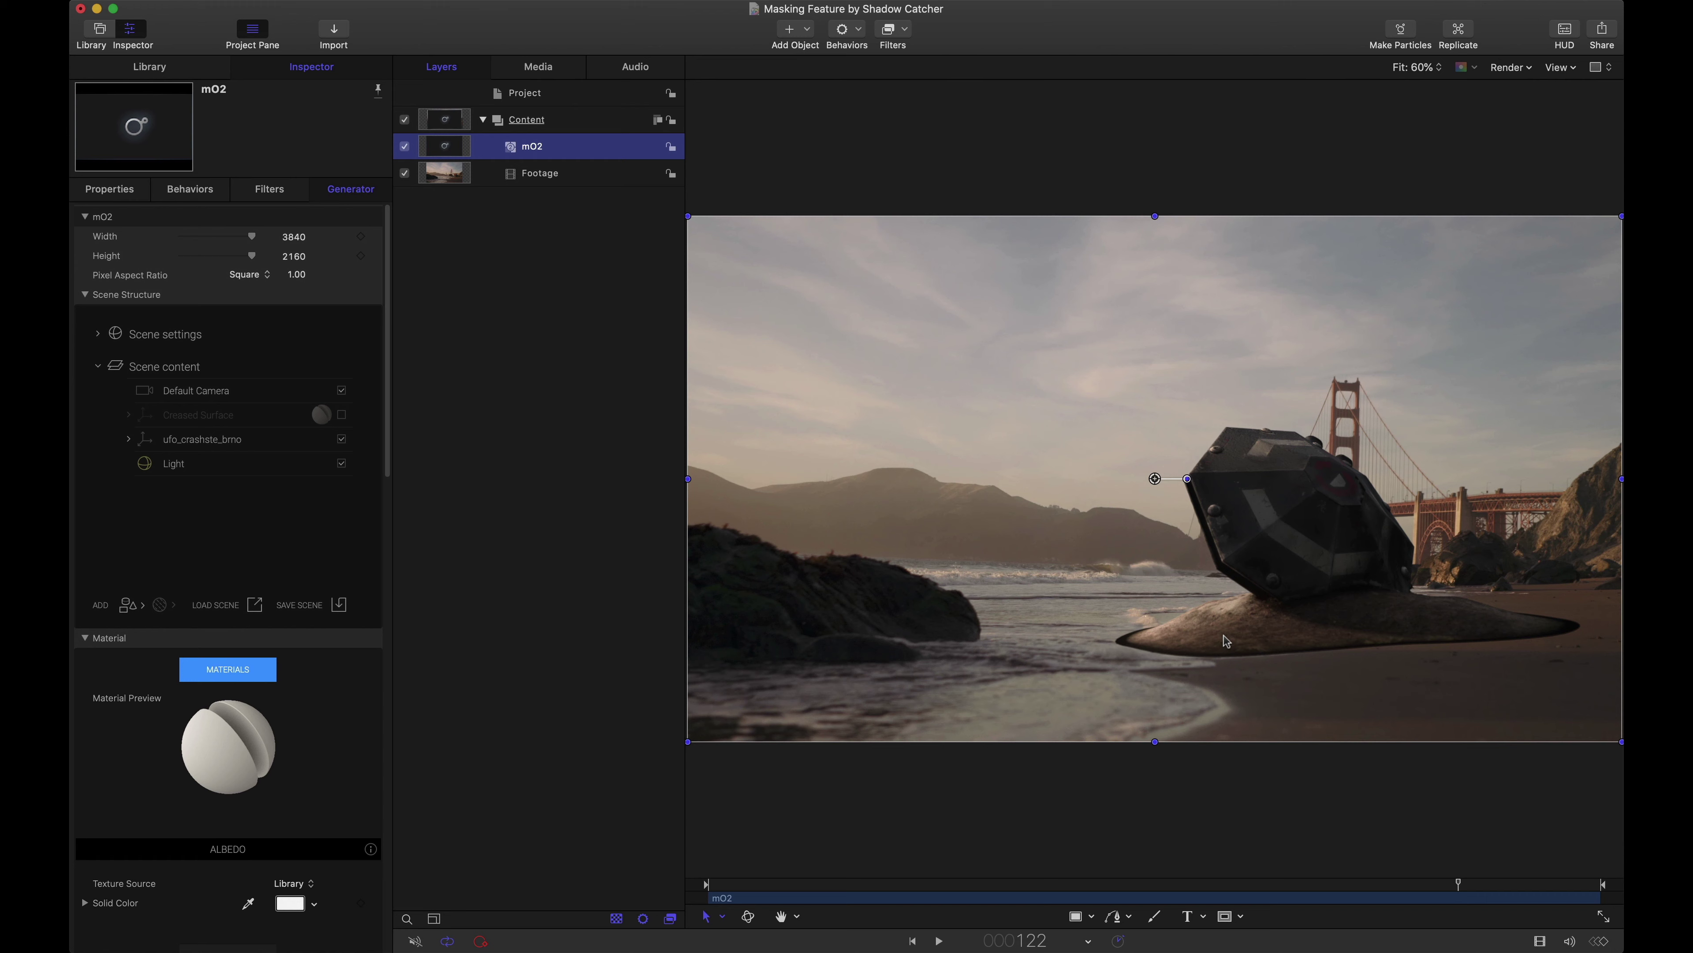
left_click(343, 439)
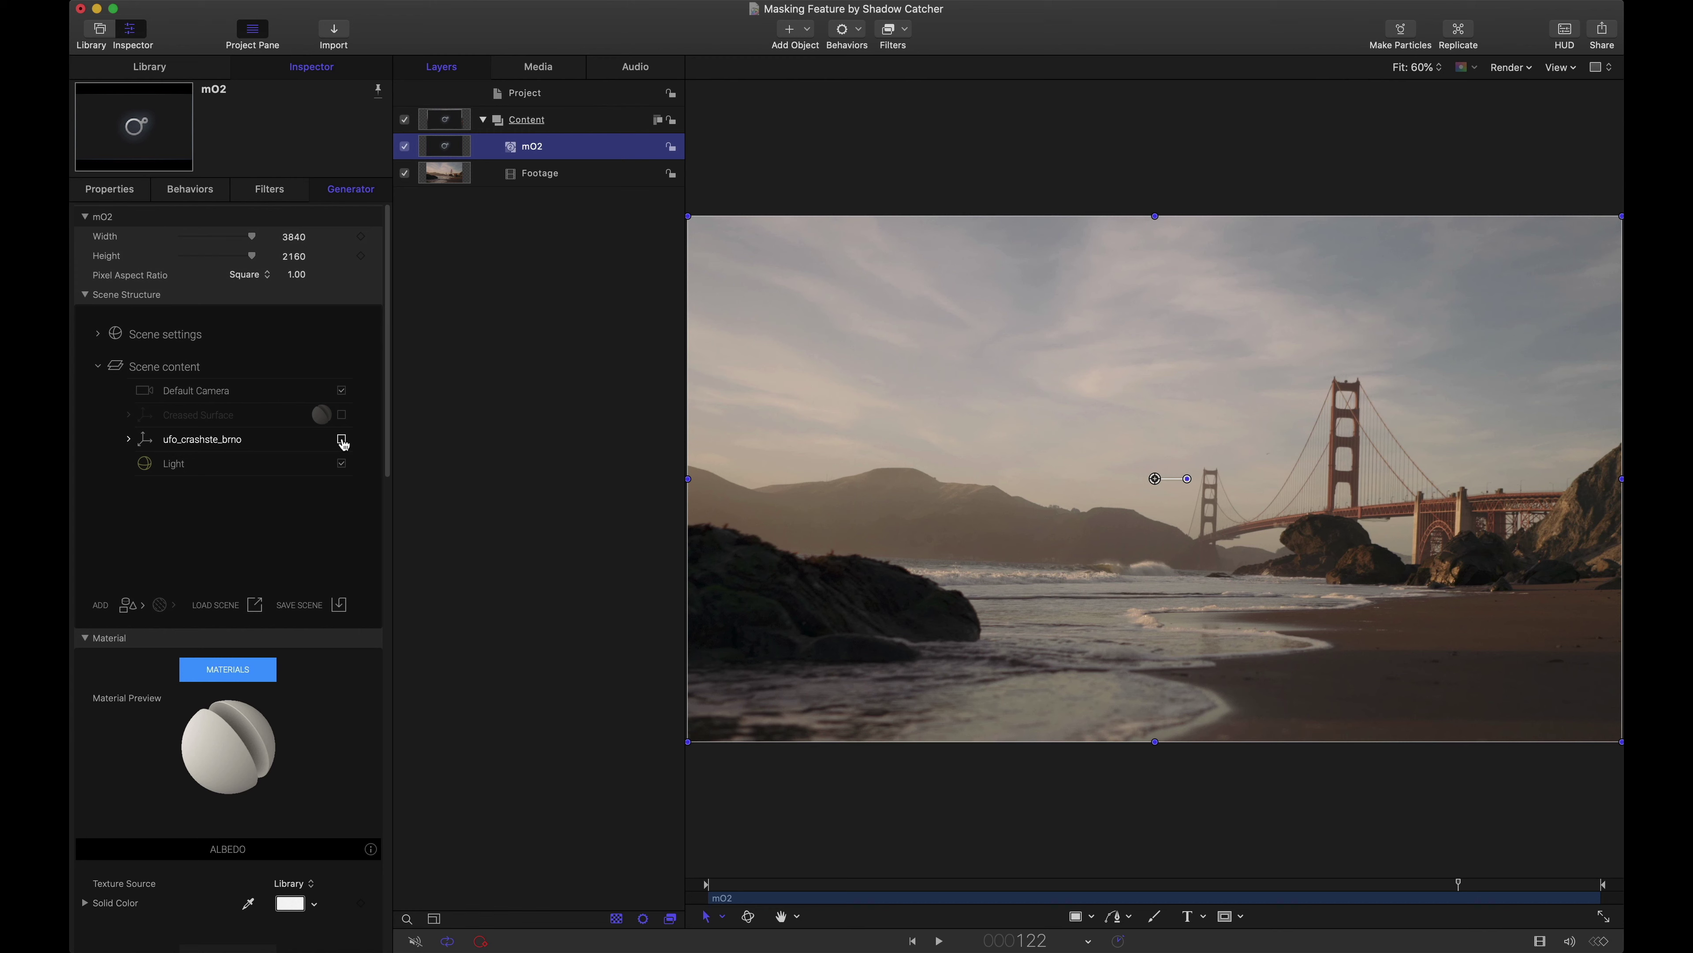
left_click(342, 439)
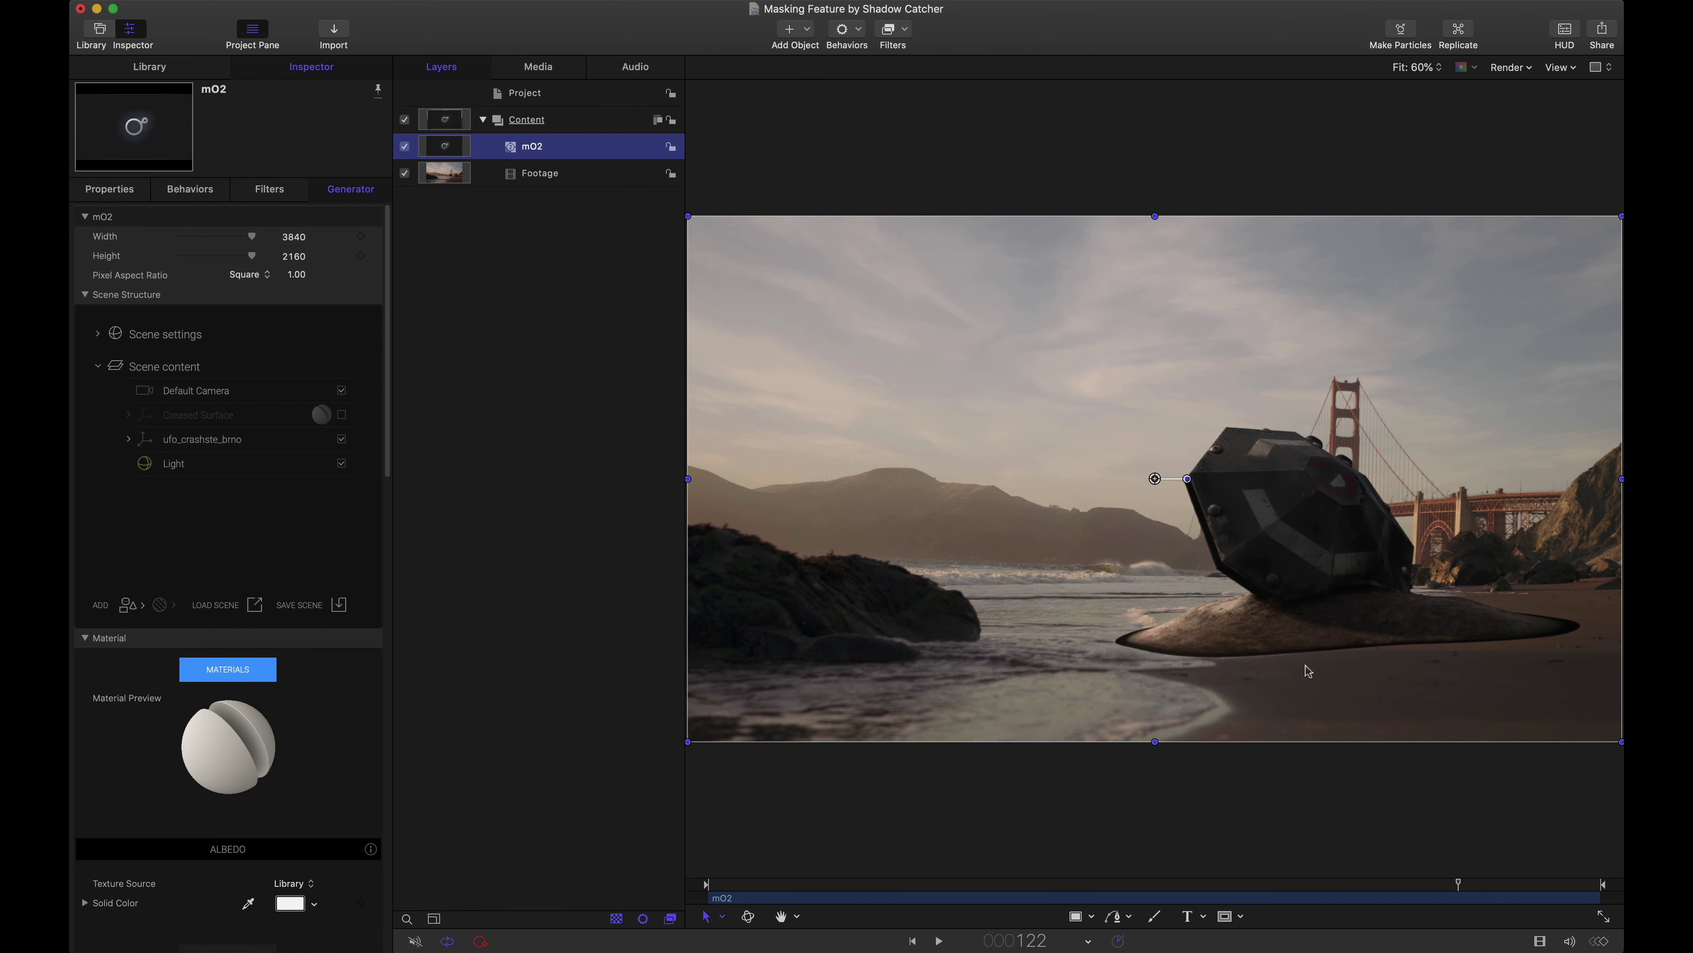
left_click(342, 414)
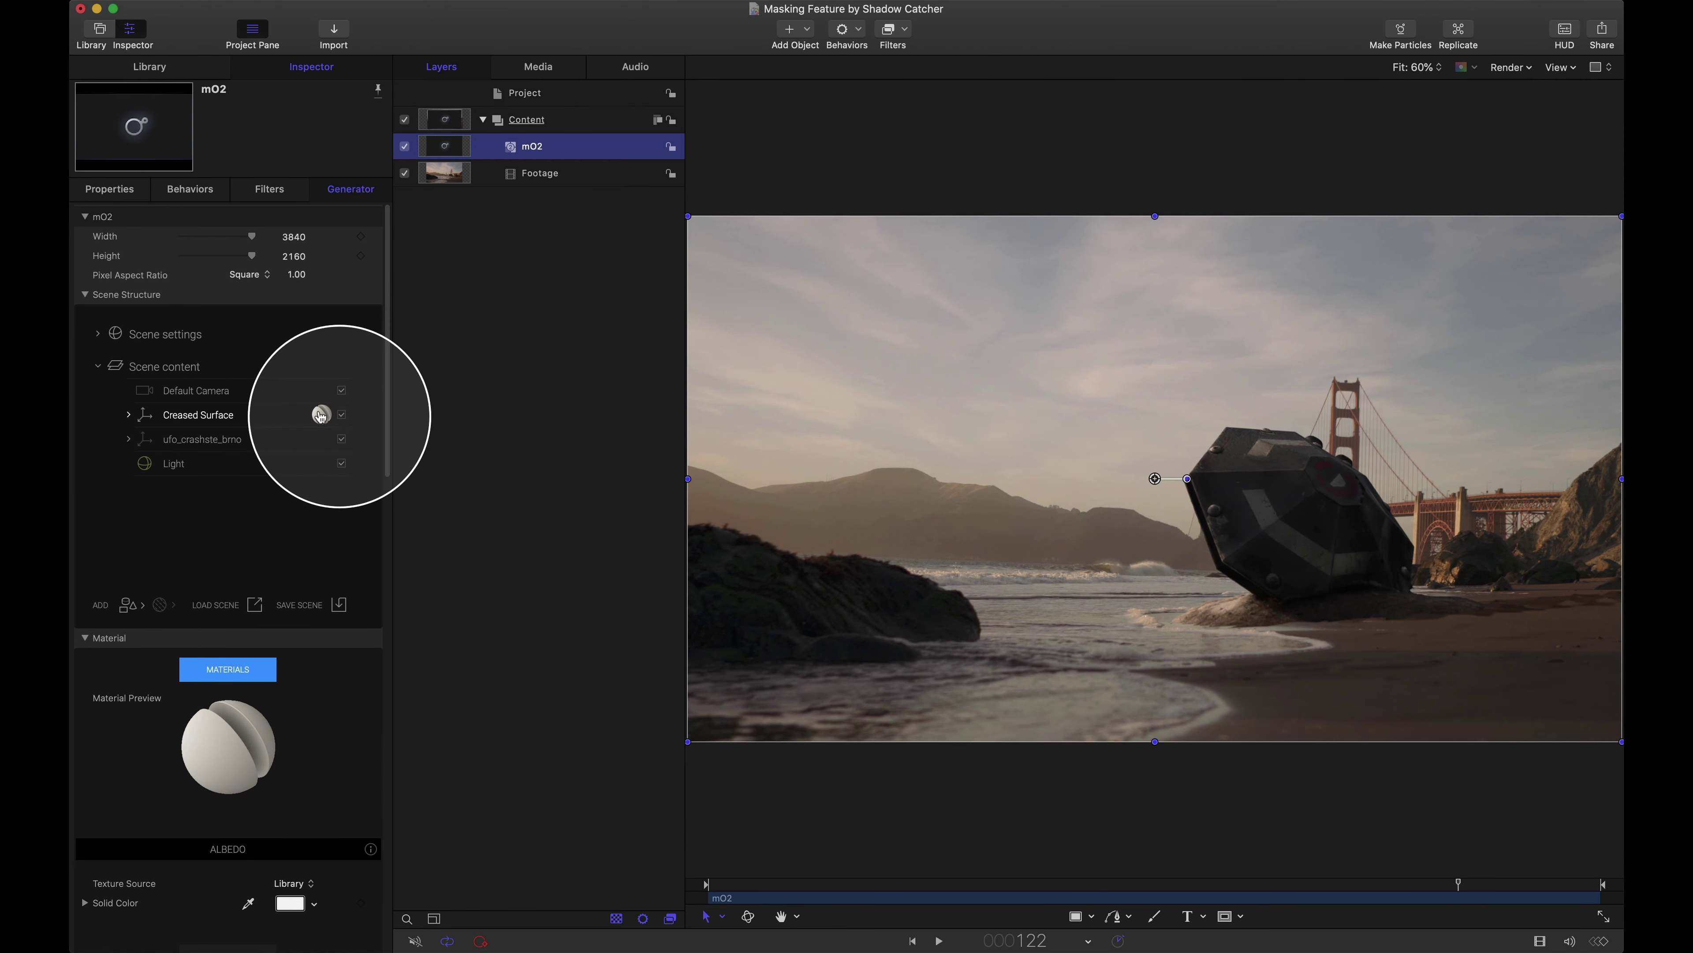
Change the surface material's Opacity Mode from Shadow Catcher to Refraction.
scroll(390, 500, "down", 15)
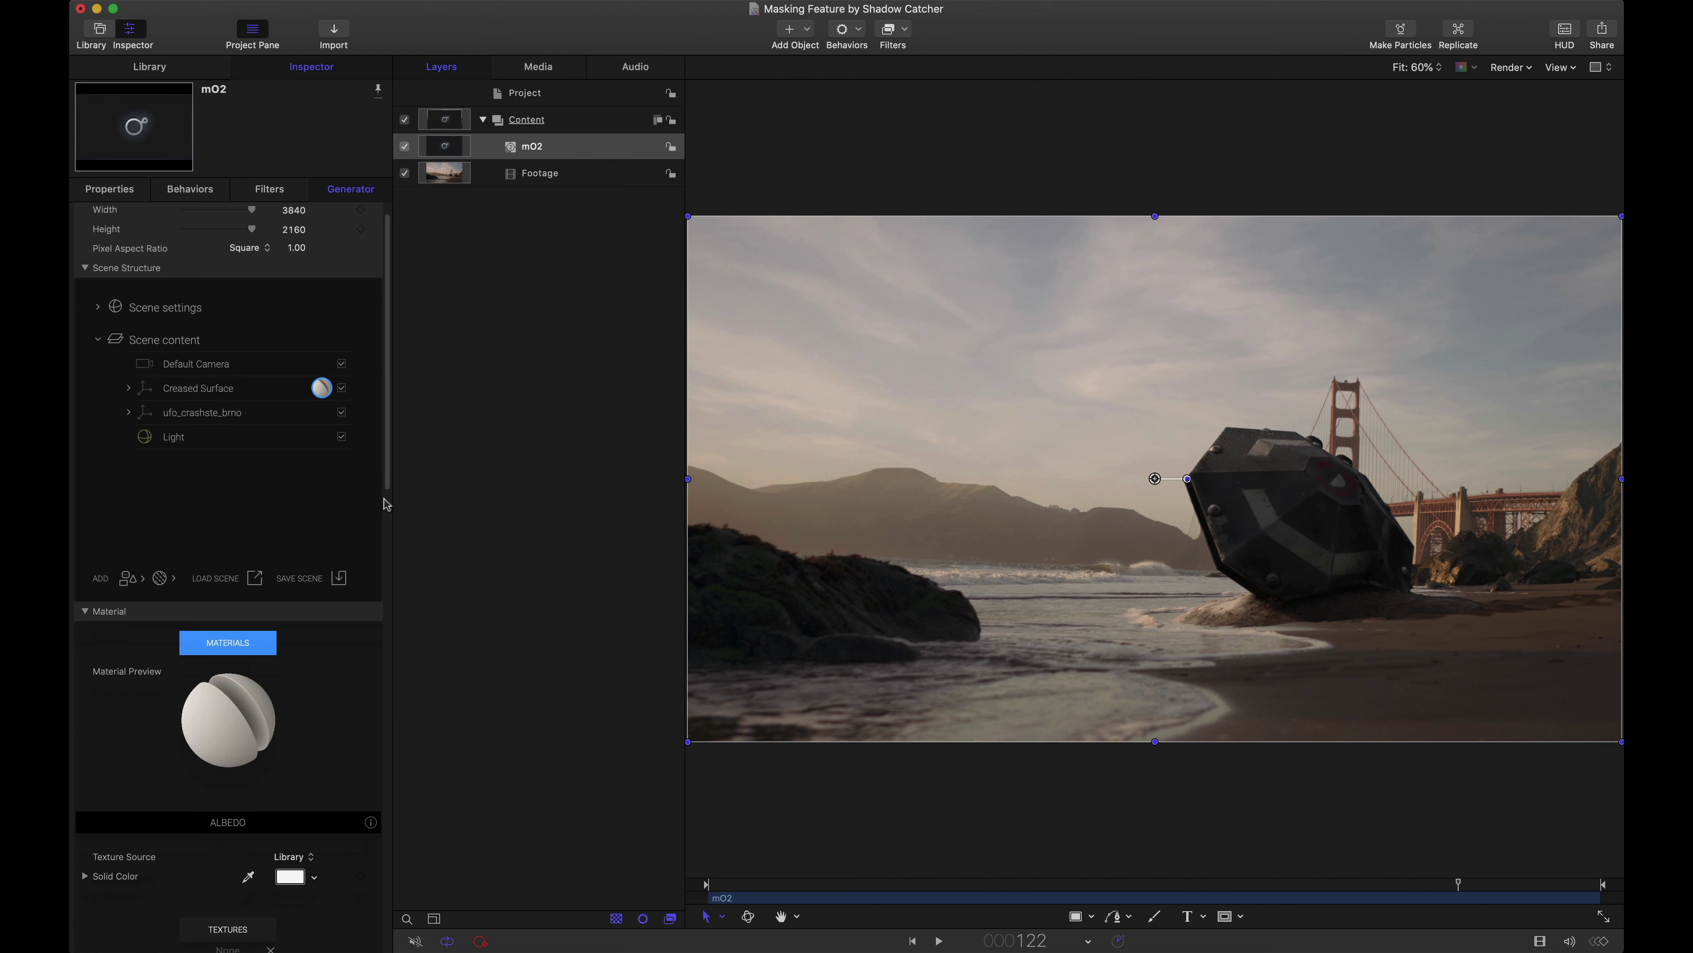
left_click(287, 769)
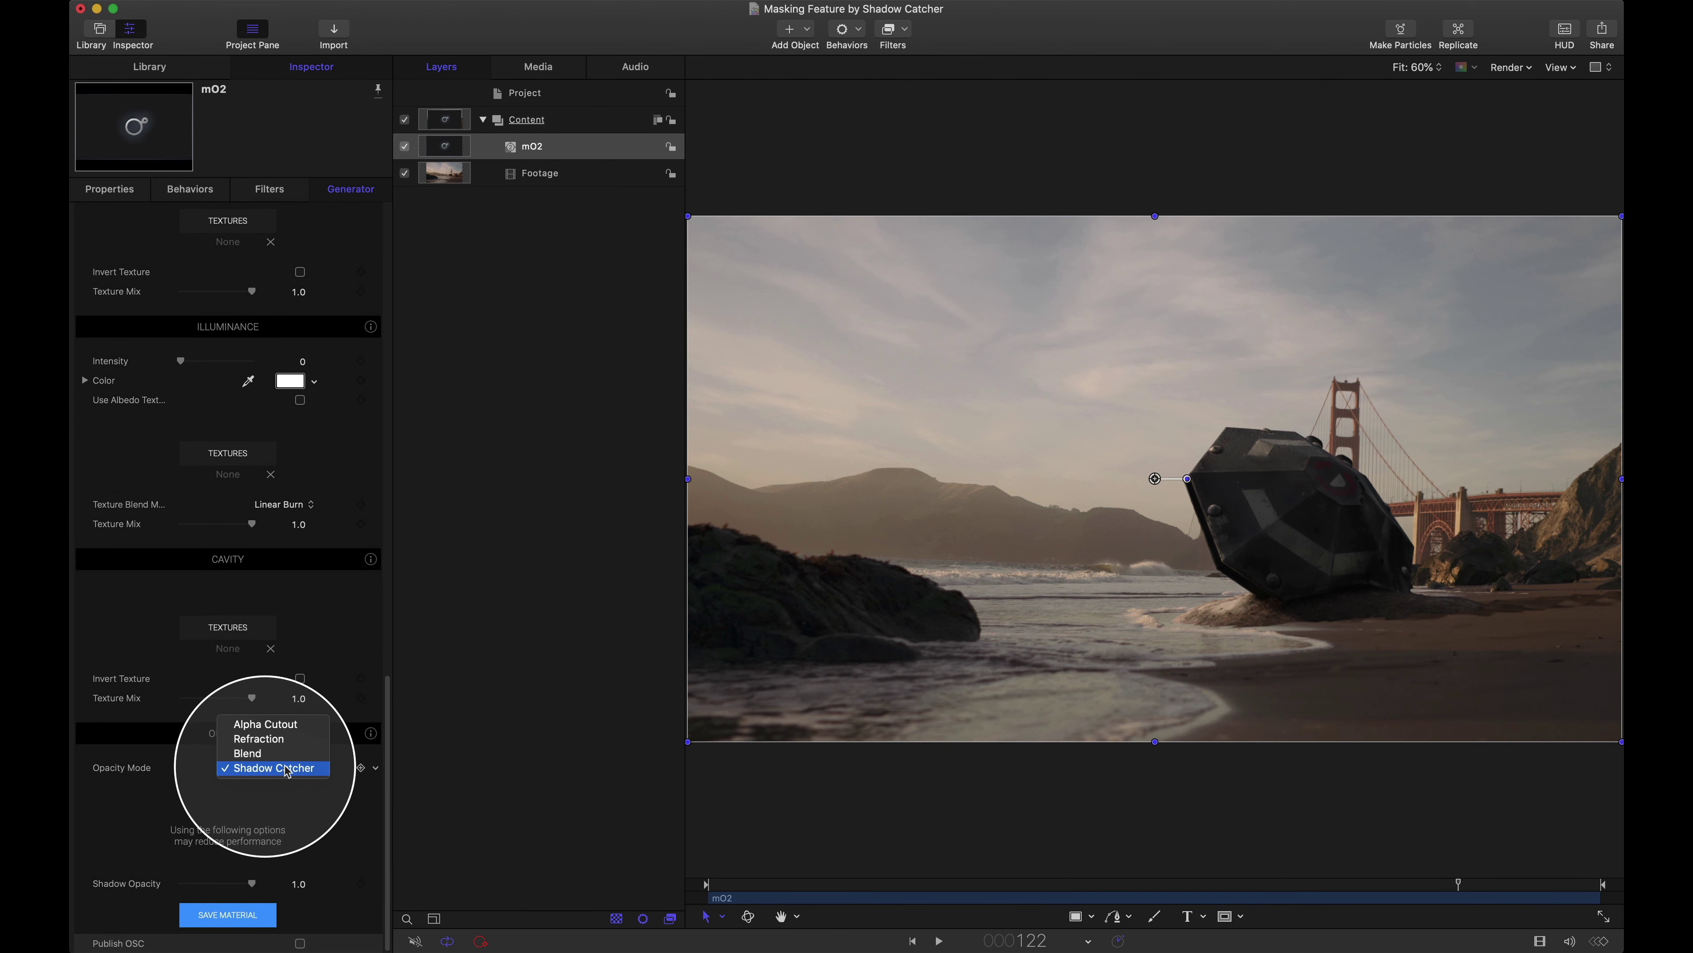
left_click(283, 745)
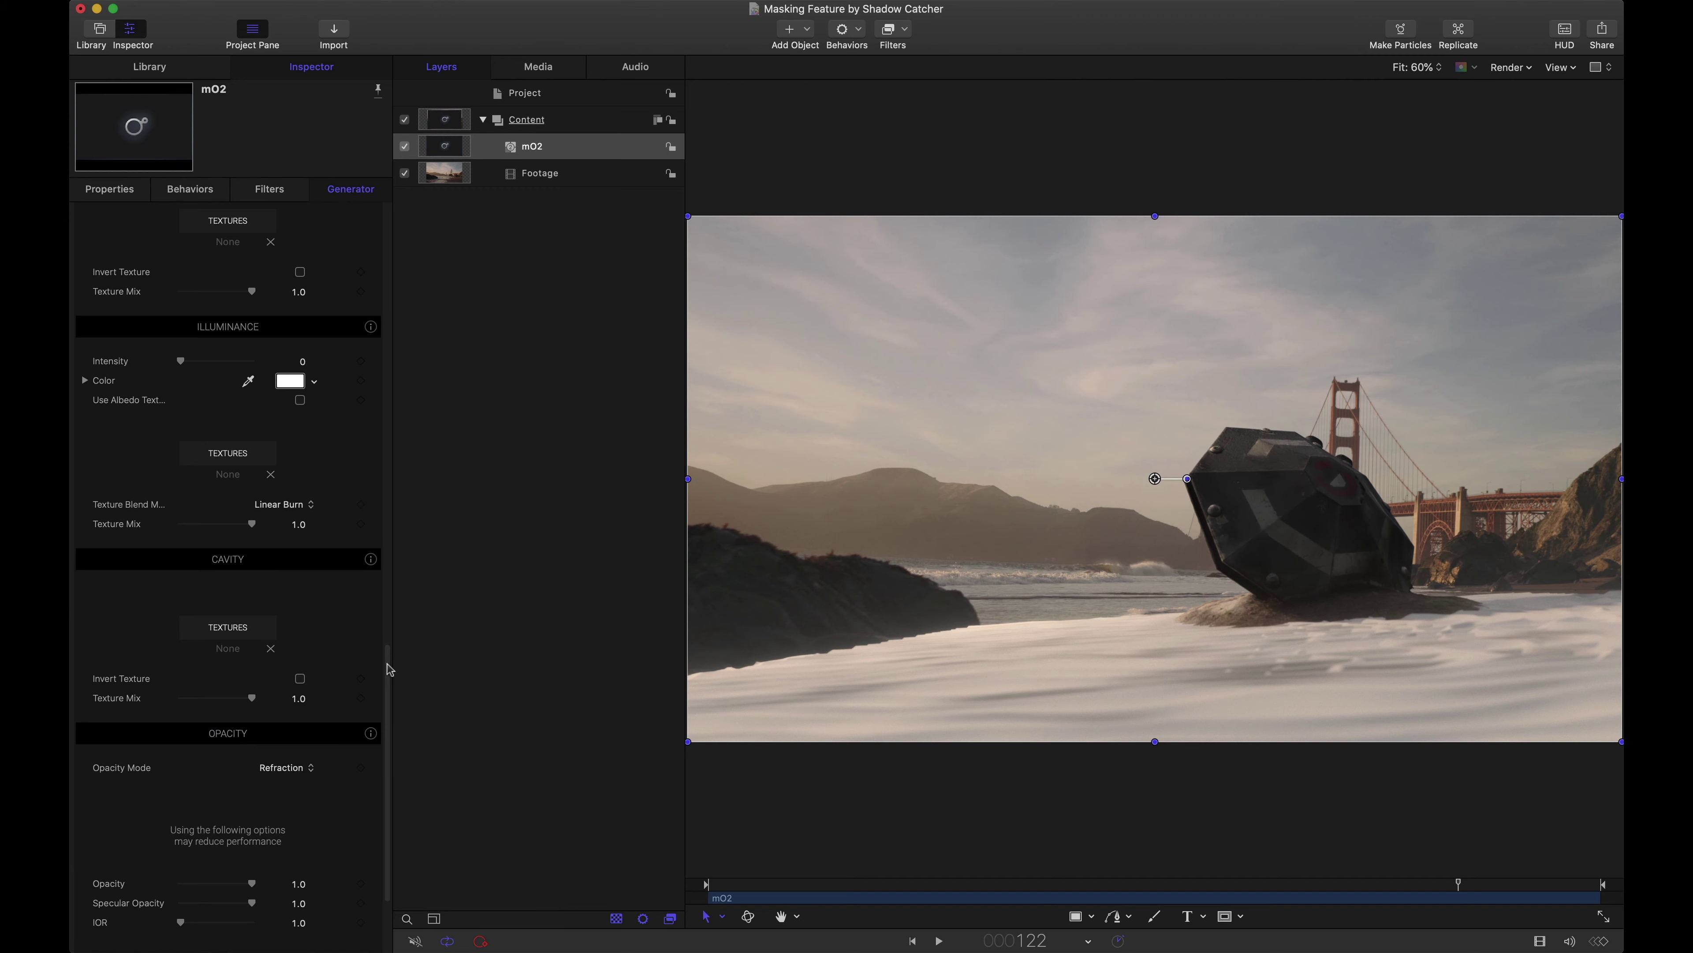
scroll(390, 669, "up", 15)
Expand Creased Surface, hide both child parts, then re-enable only the second one.
left_click(131, 416)
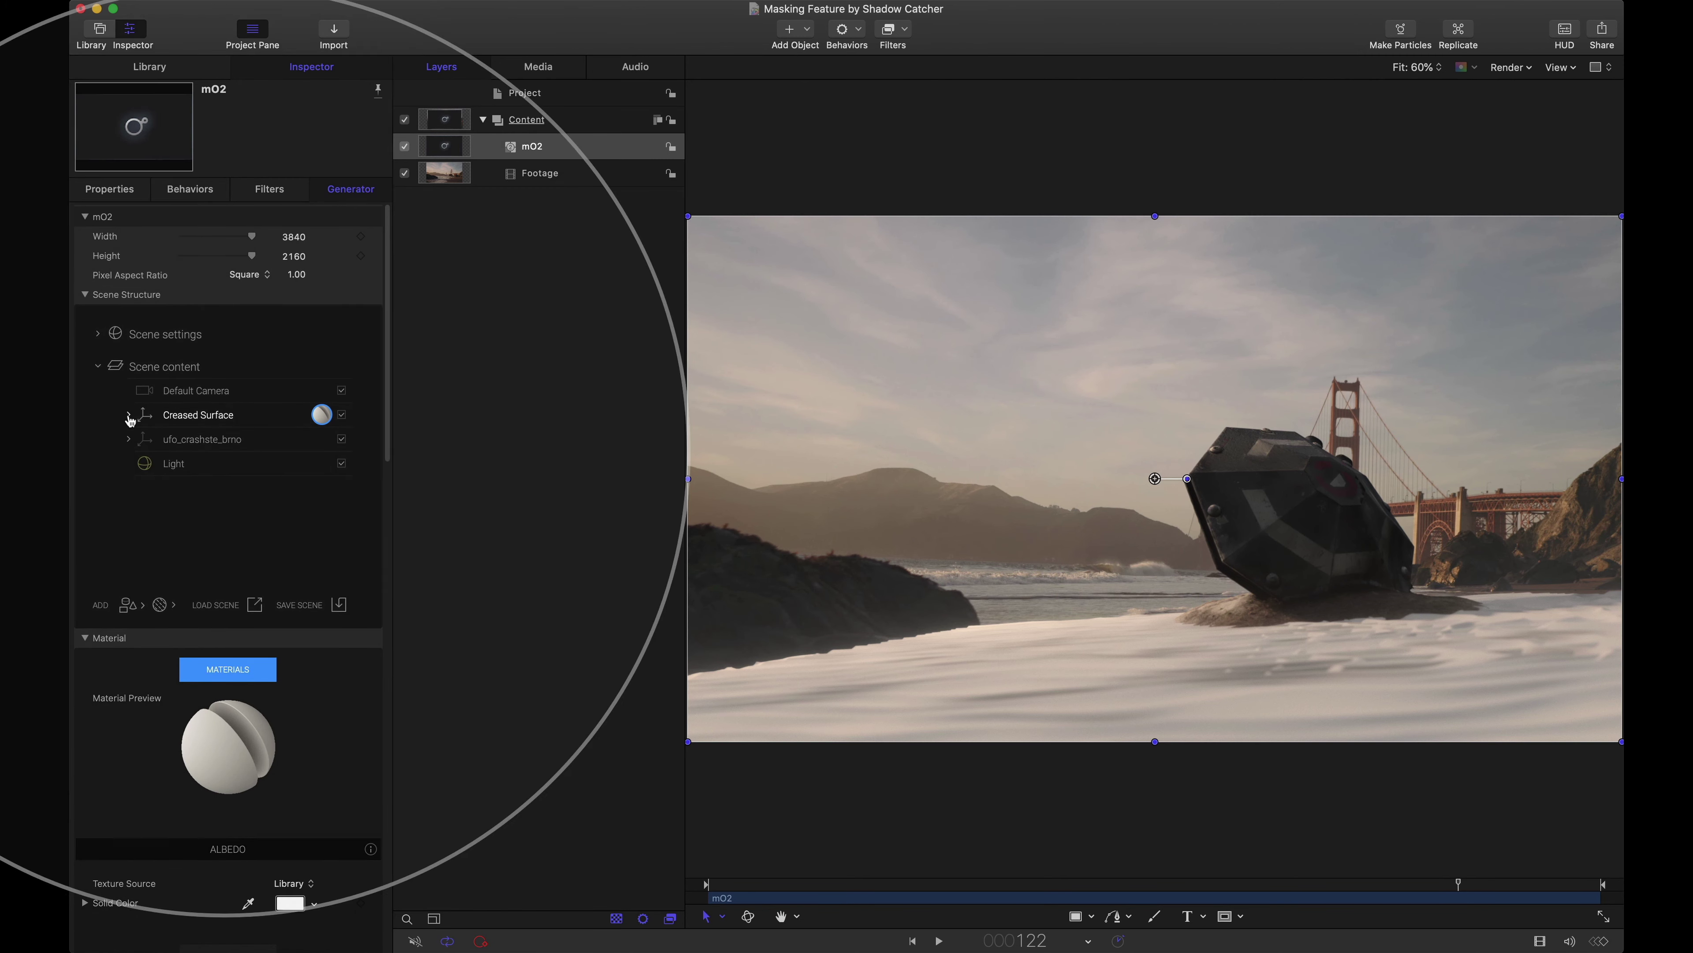
left_click(229, 440)
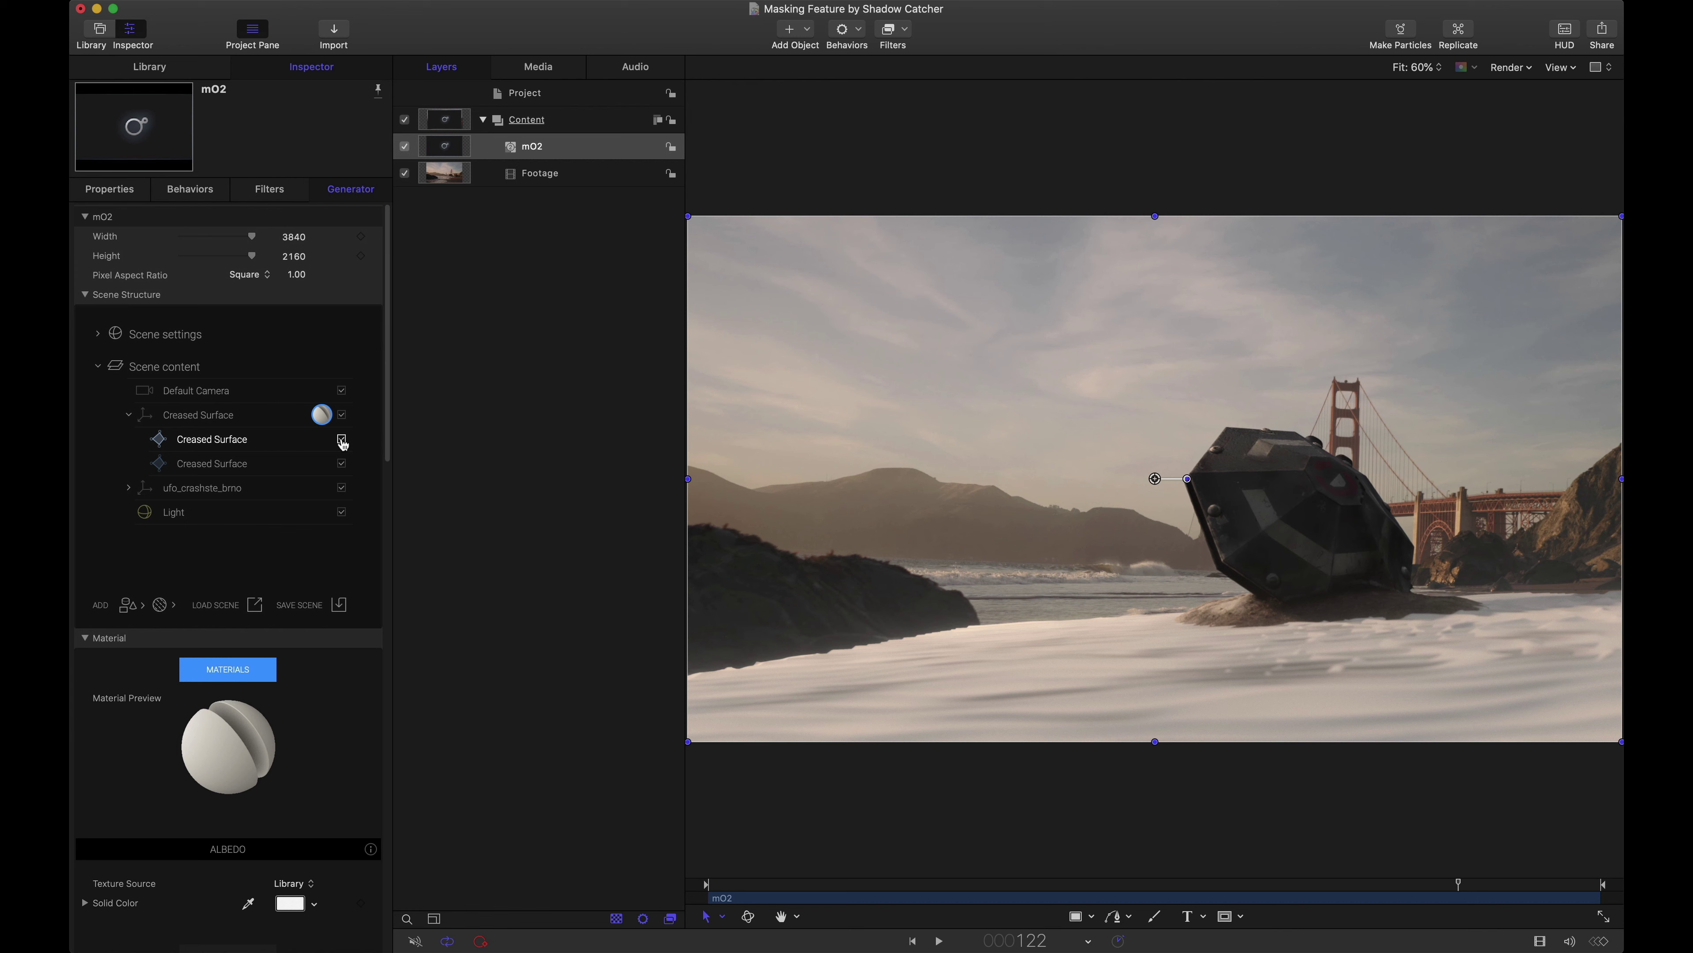
left_click(342, 440)
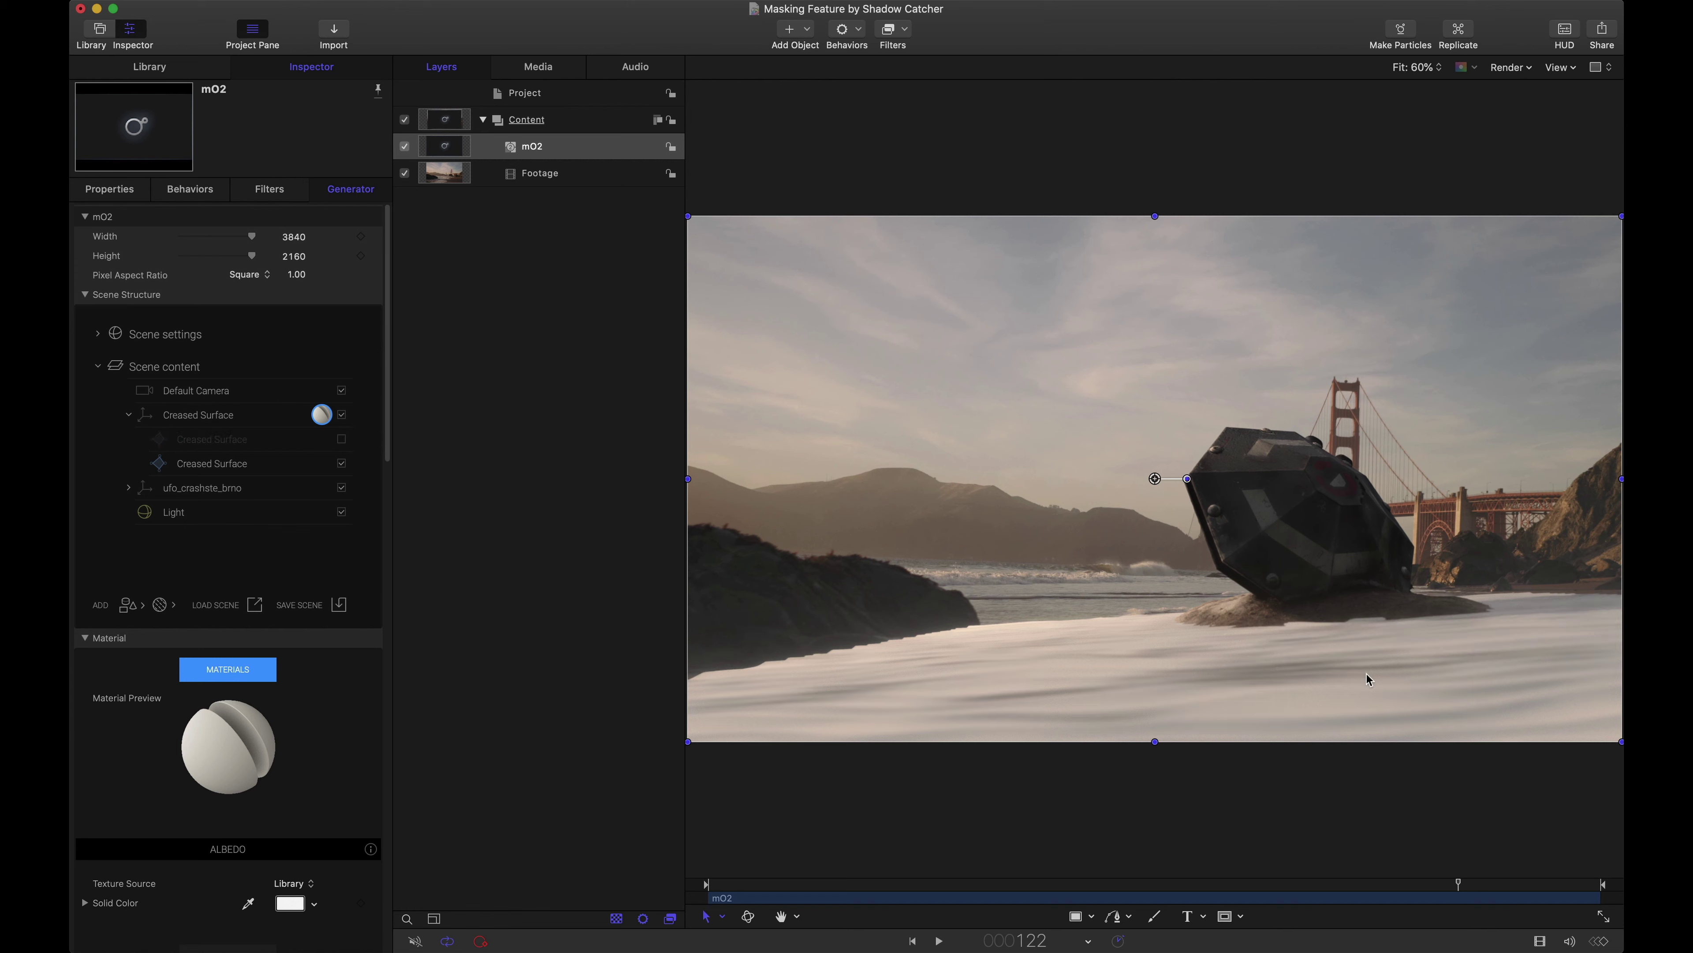
left_click(342, 463)
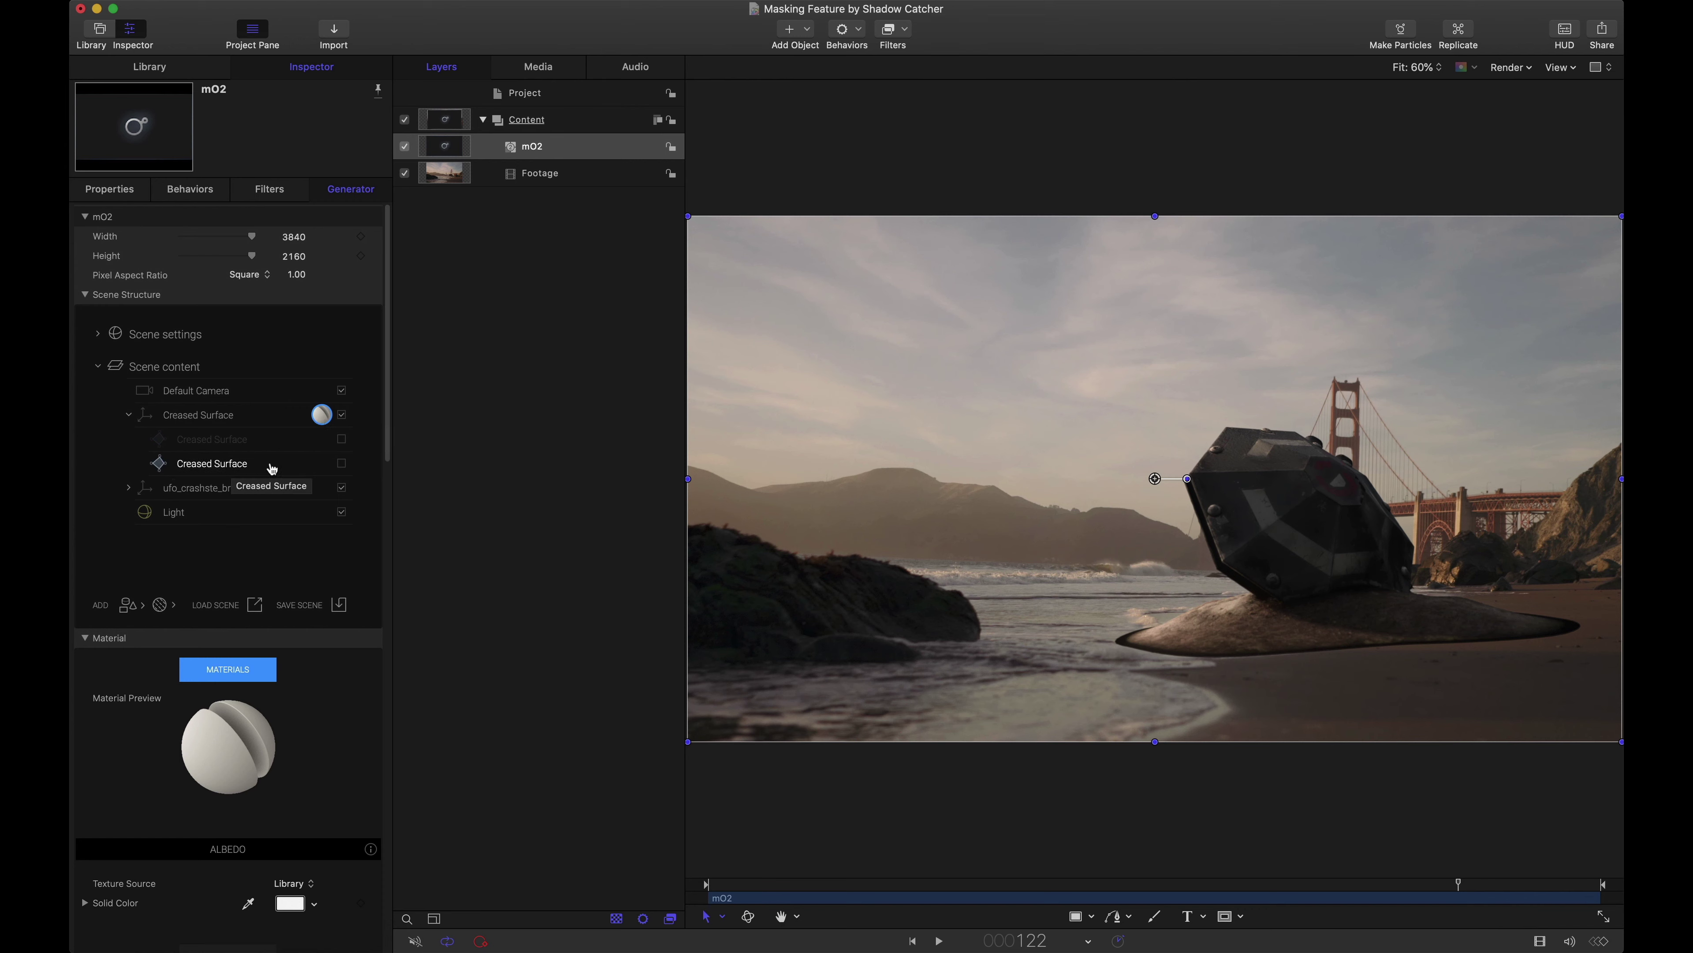
left_click(341, 463)
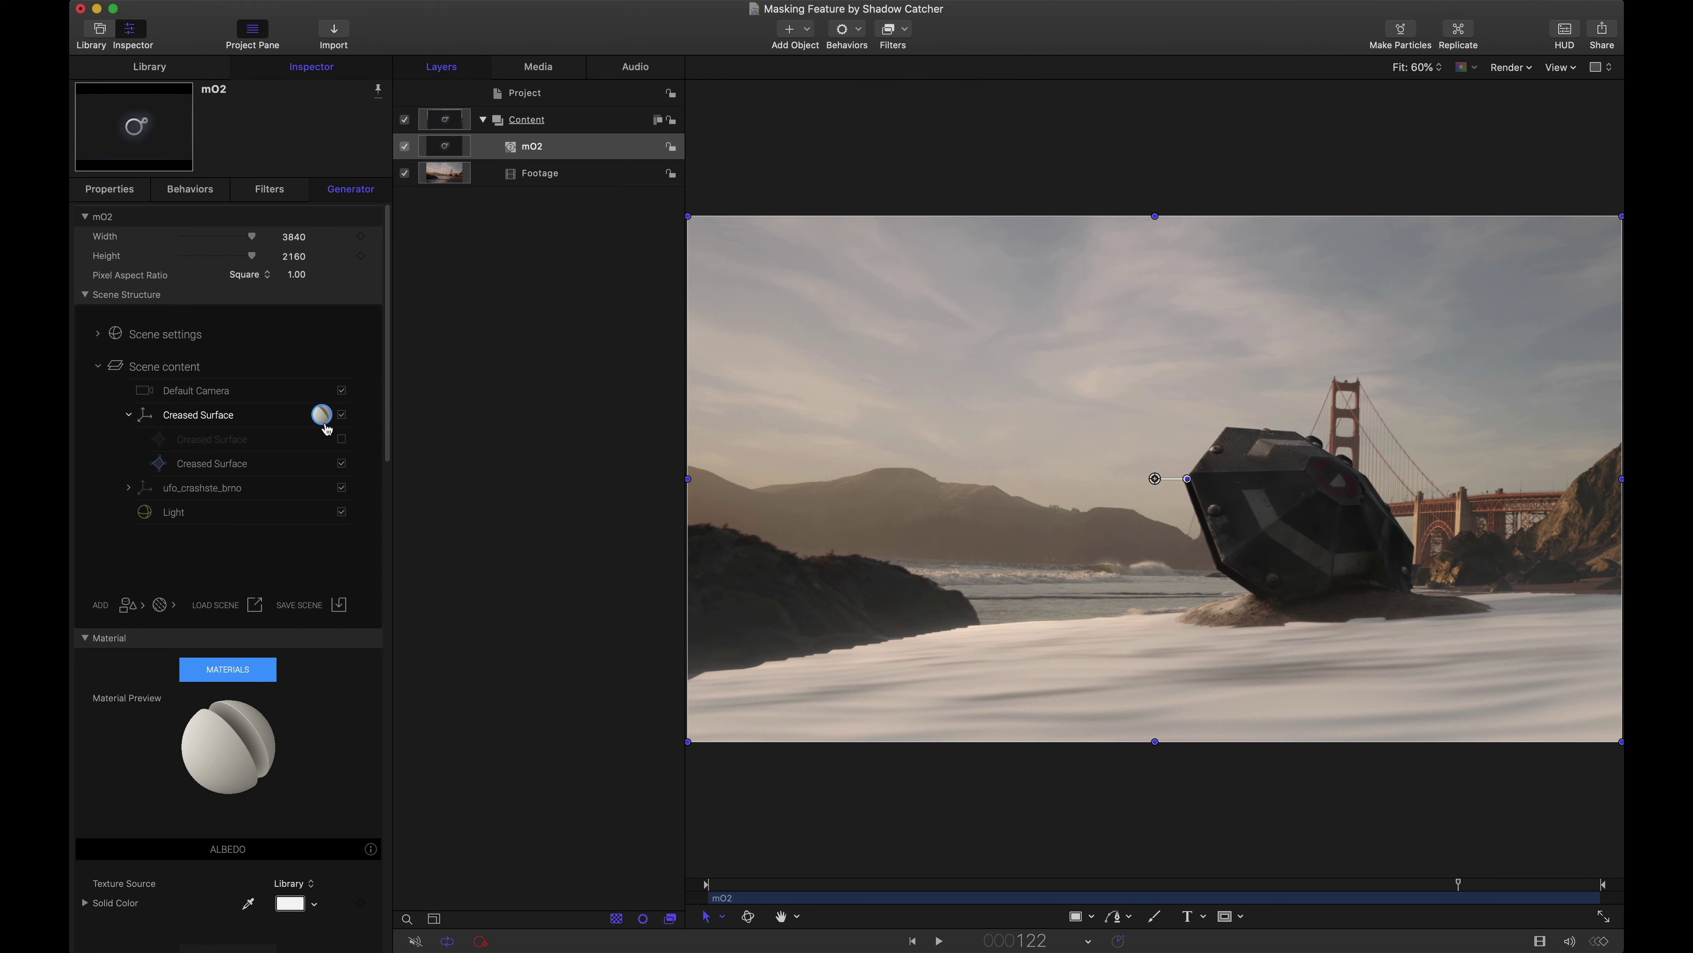
Change the surface material's Opacity Mode from Refraction to Shadow Catcher.
scroll(323, 681, "down", 15)
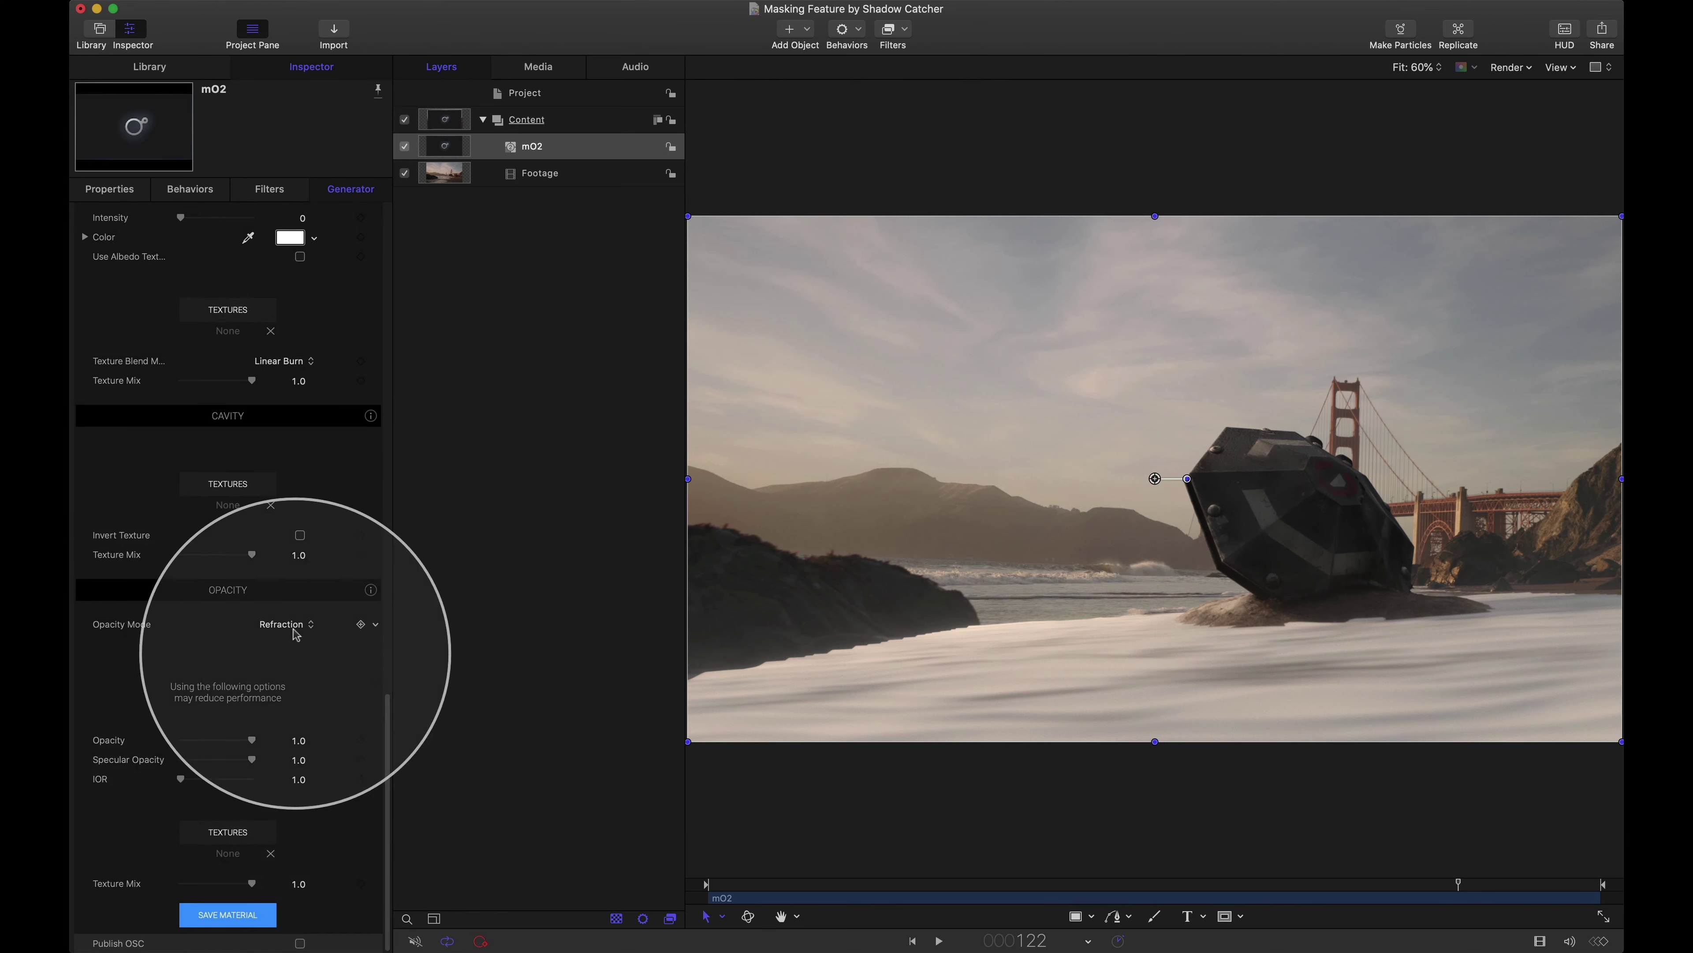
left_click(293, 616)
left_click(297, 653)
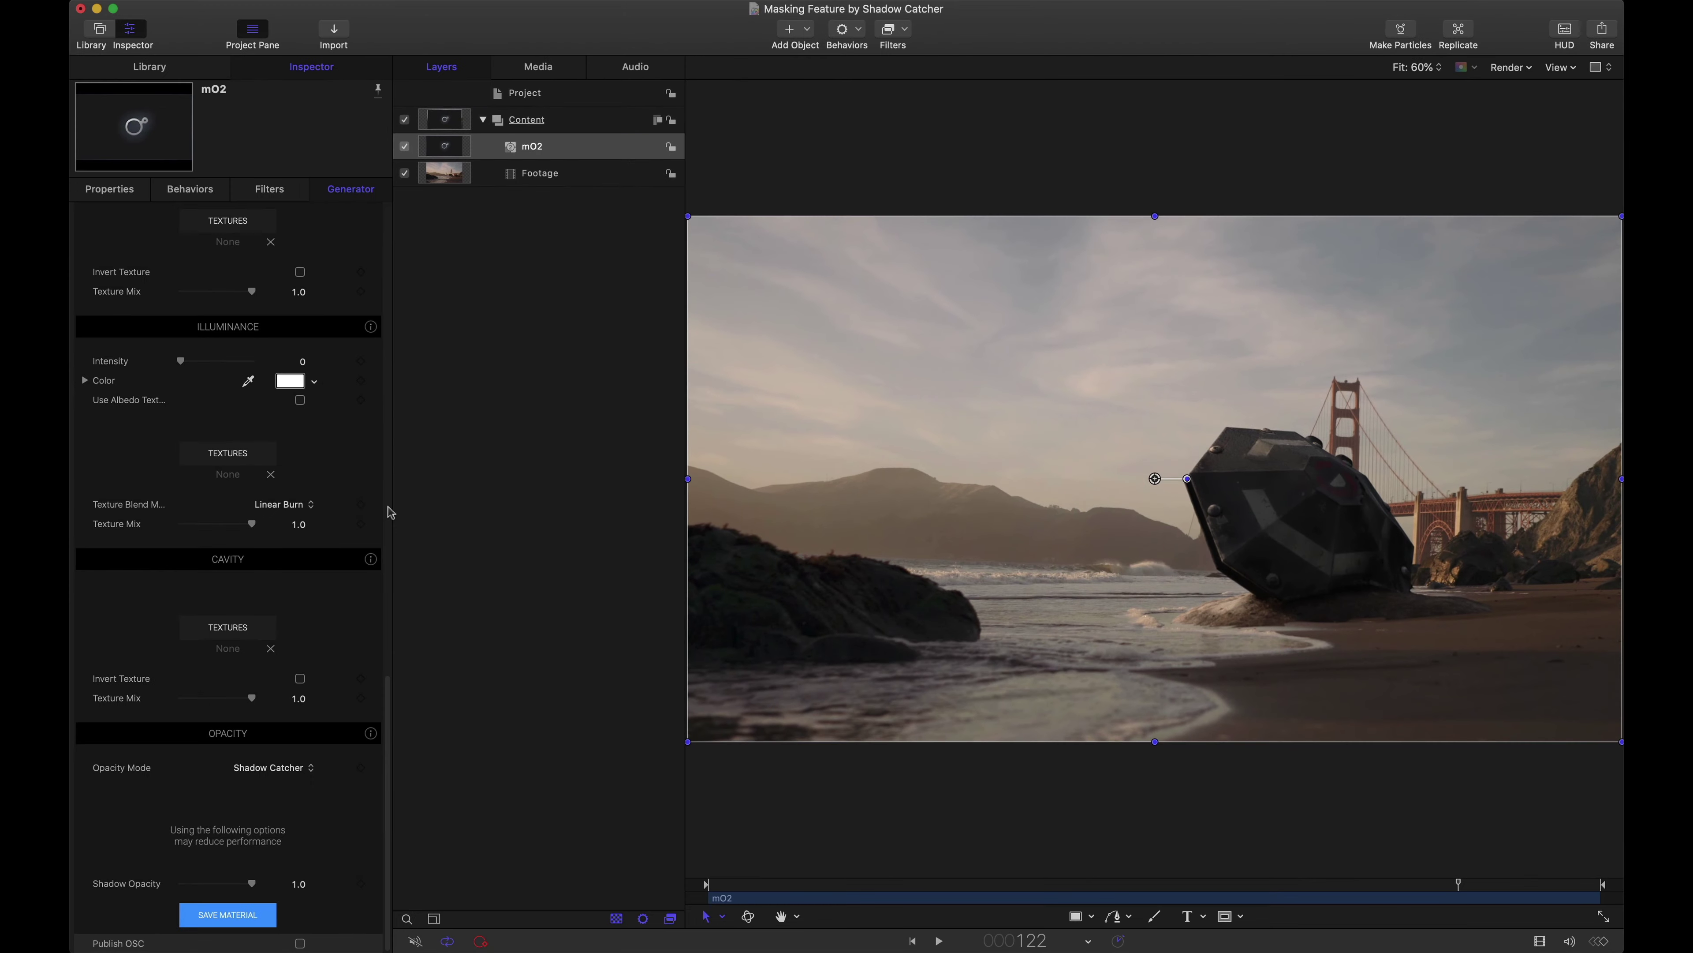
Toggle the Creased Surface group off and on, then turn the first child part back on.
scroll(338, 459, "up", 20)
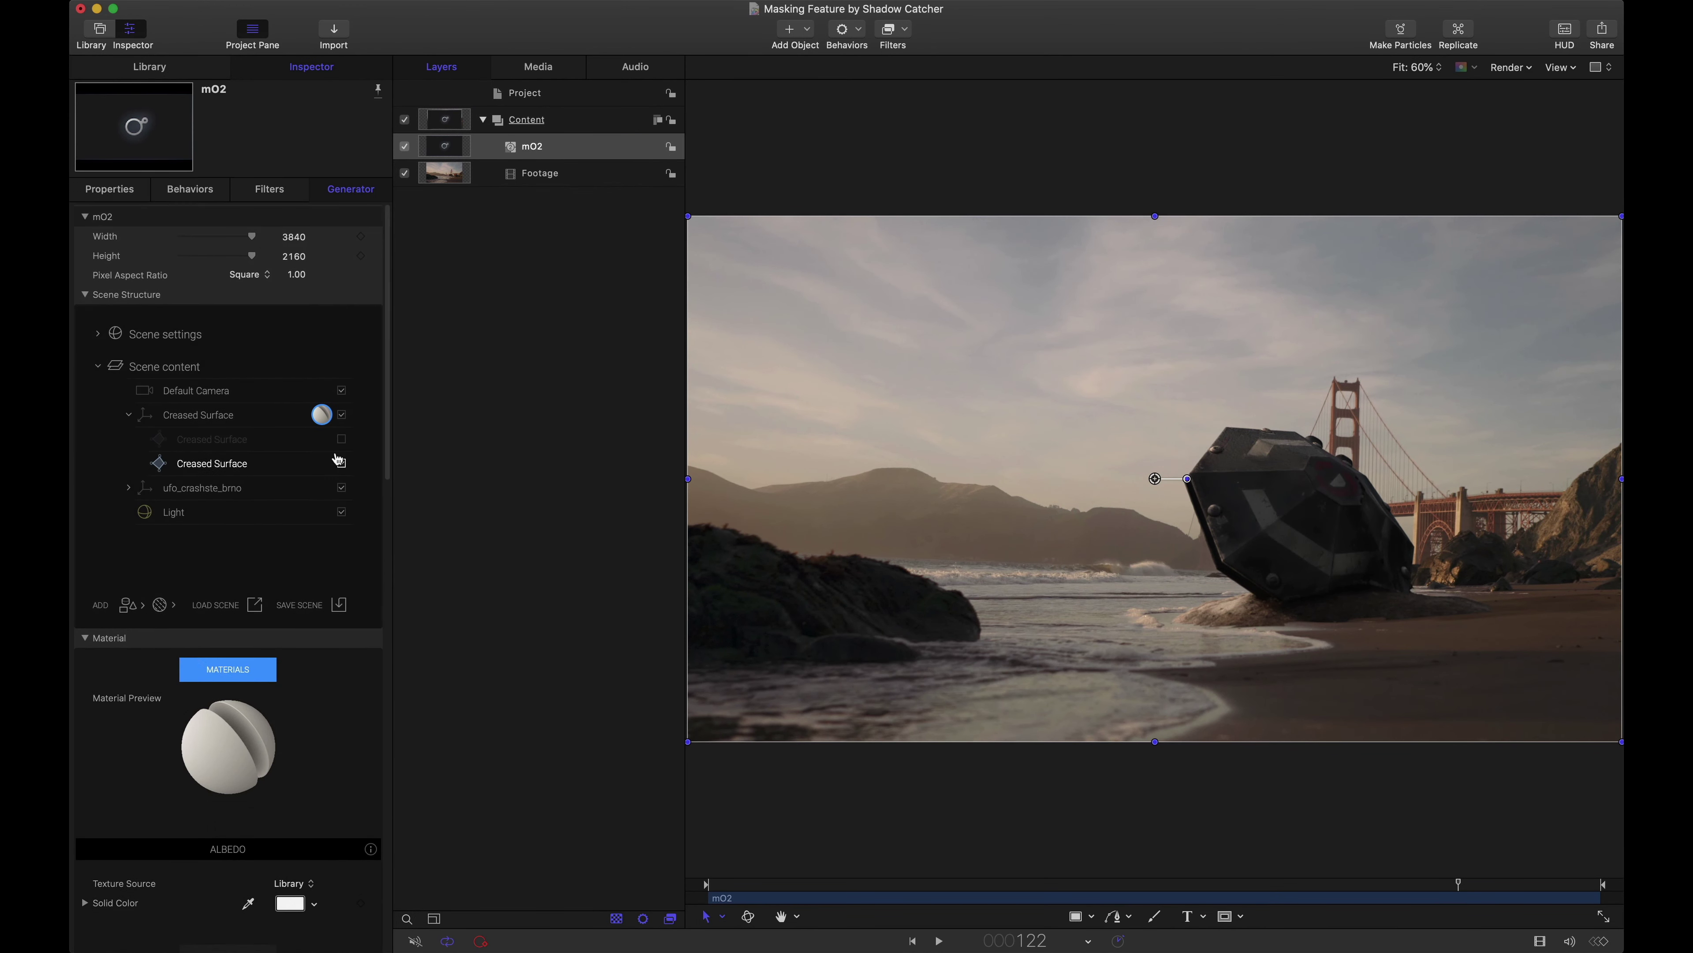
left_click(342, 414)
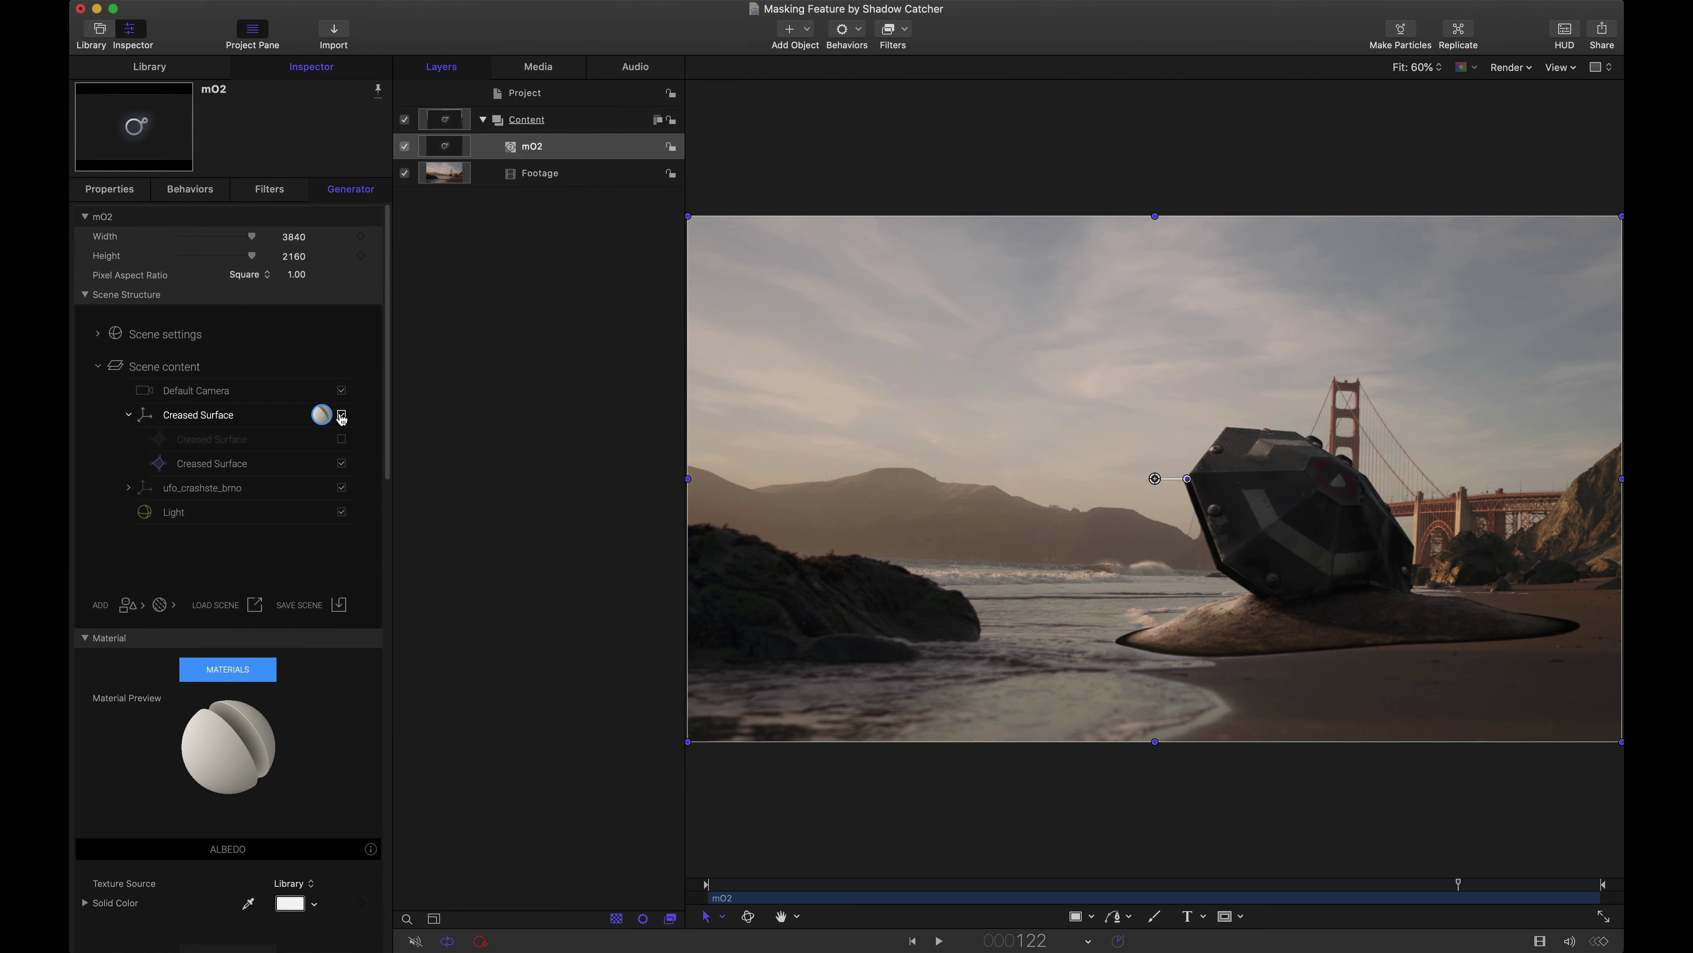
left_click(341, 416)
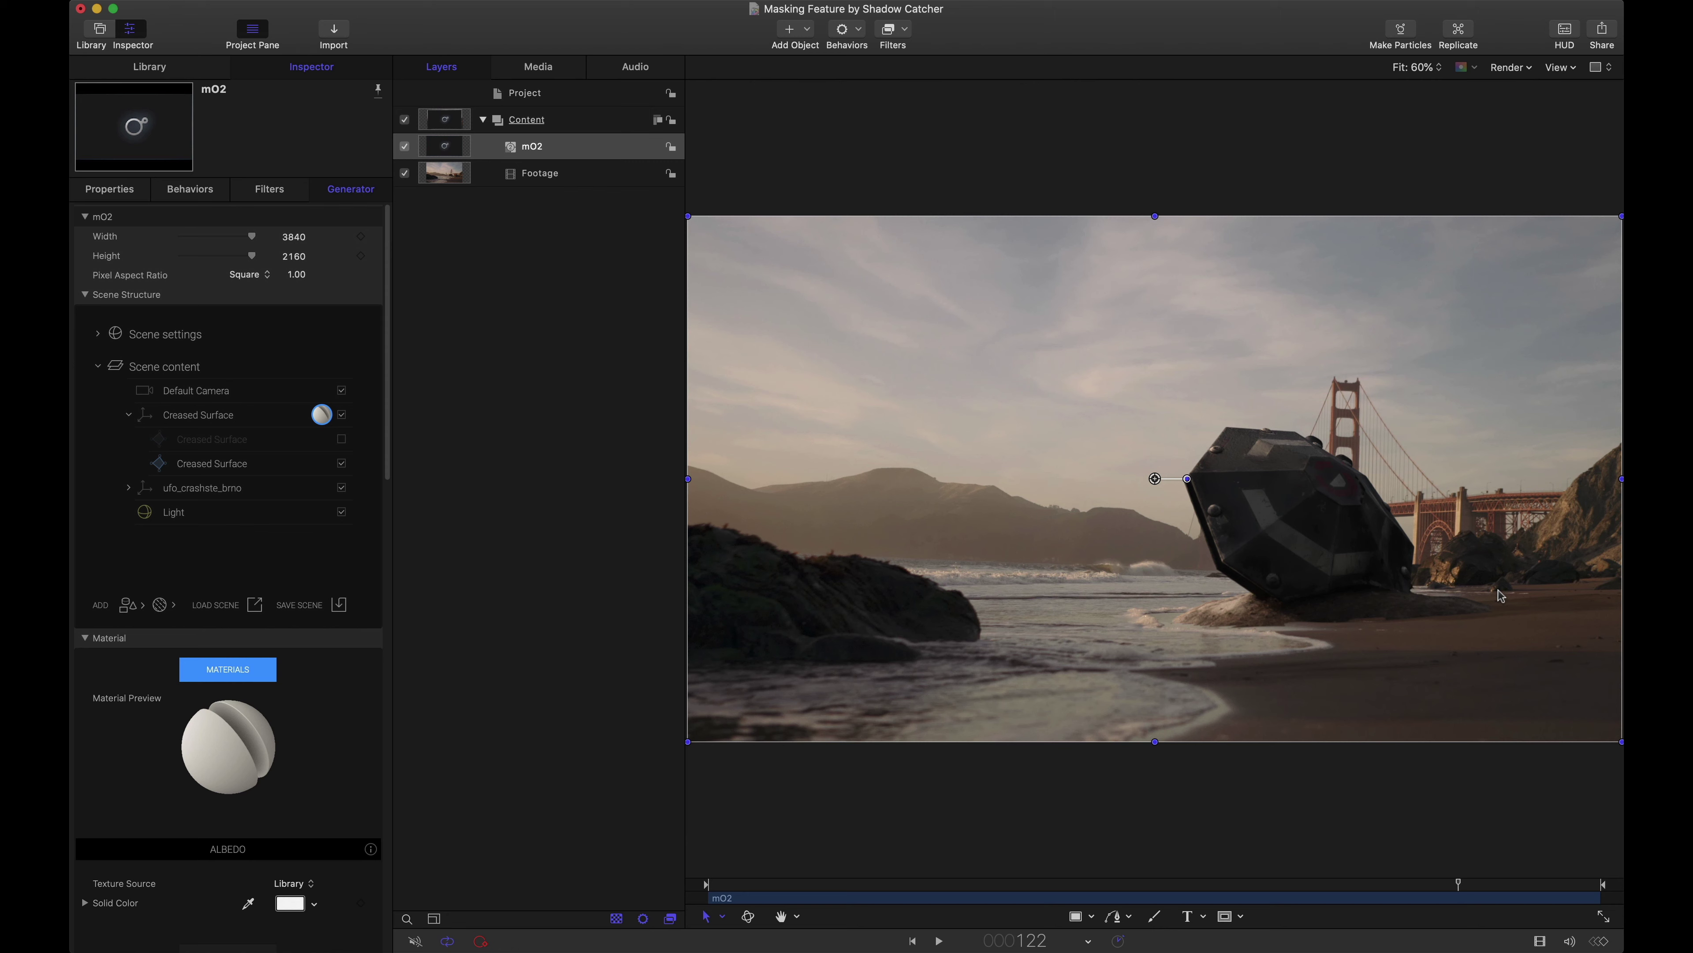
left_click(340, 439)
left_click(341, 440)
left_click(342, 440)
left_click(341, 440)
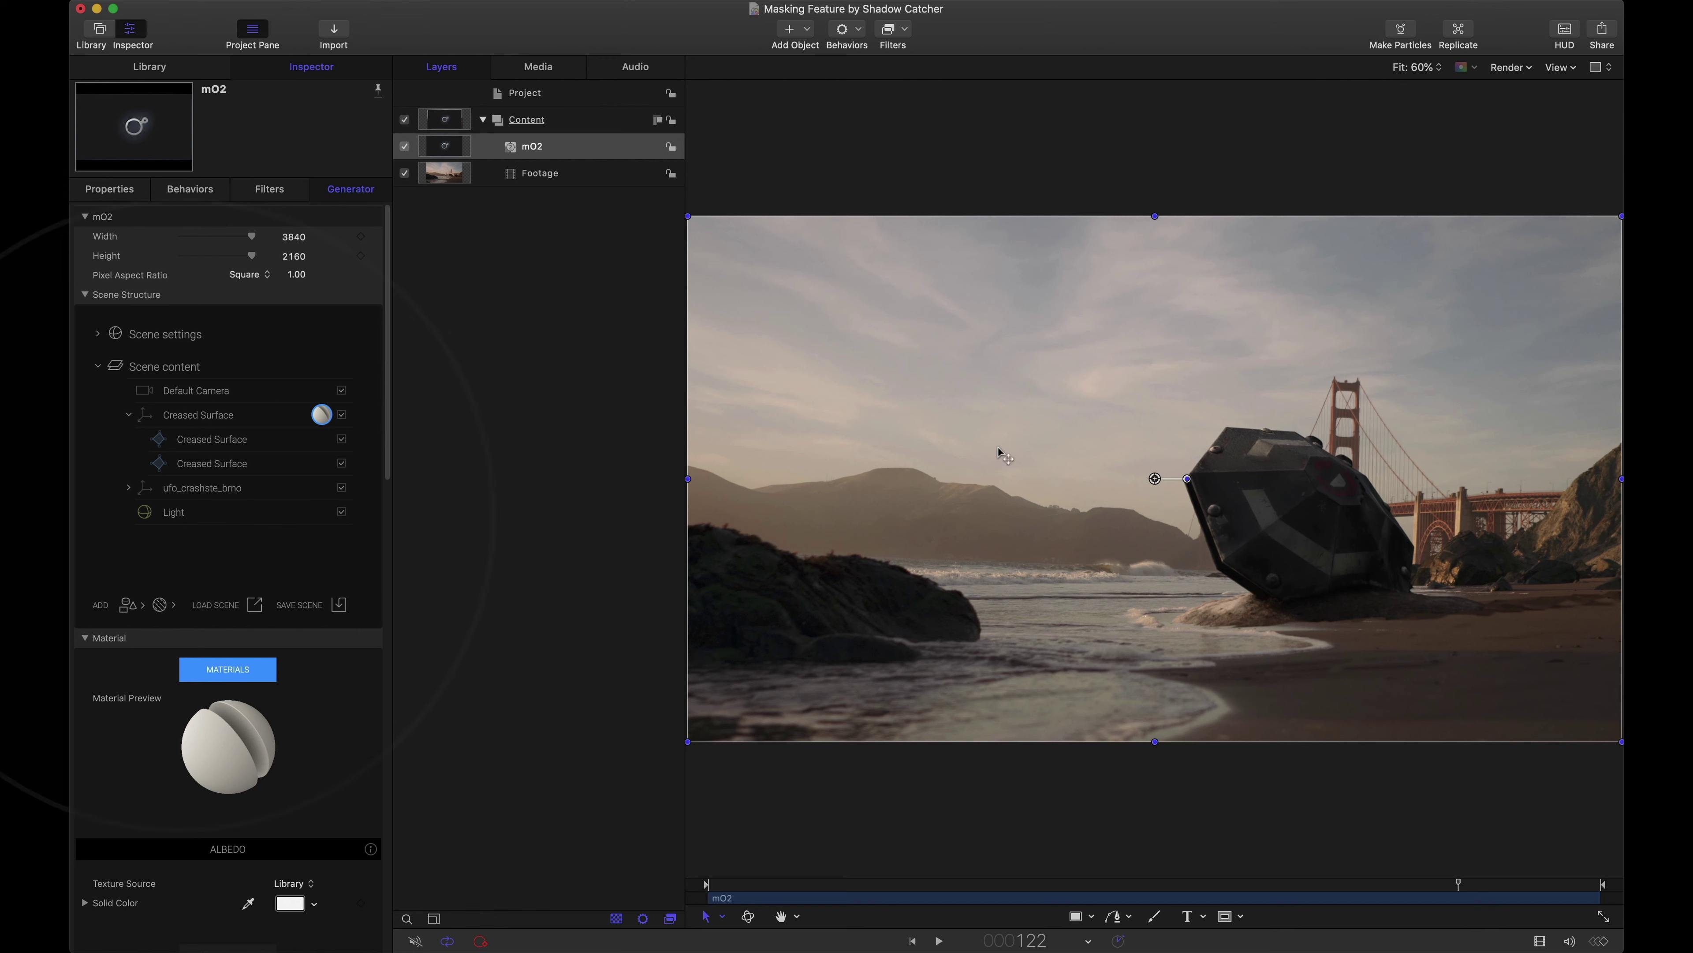
Select the scene Light and reset its position parameter to 0, 0, 0.
left_click(179, 515)
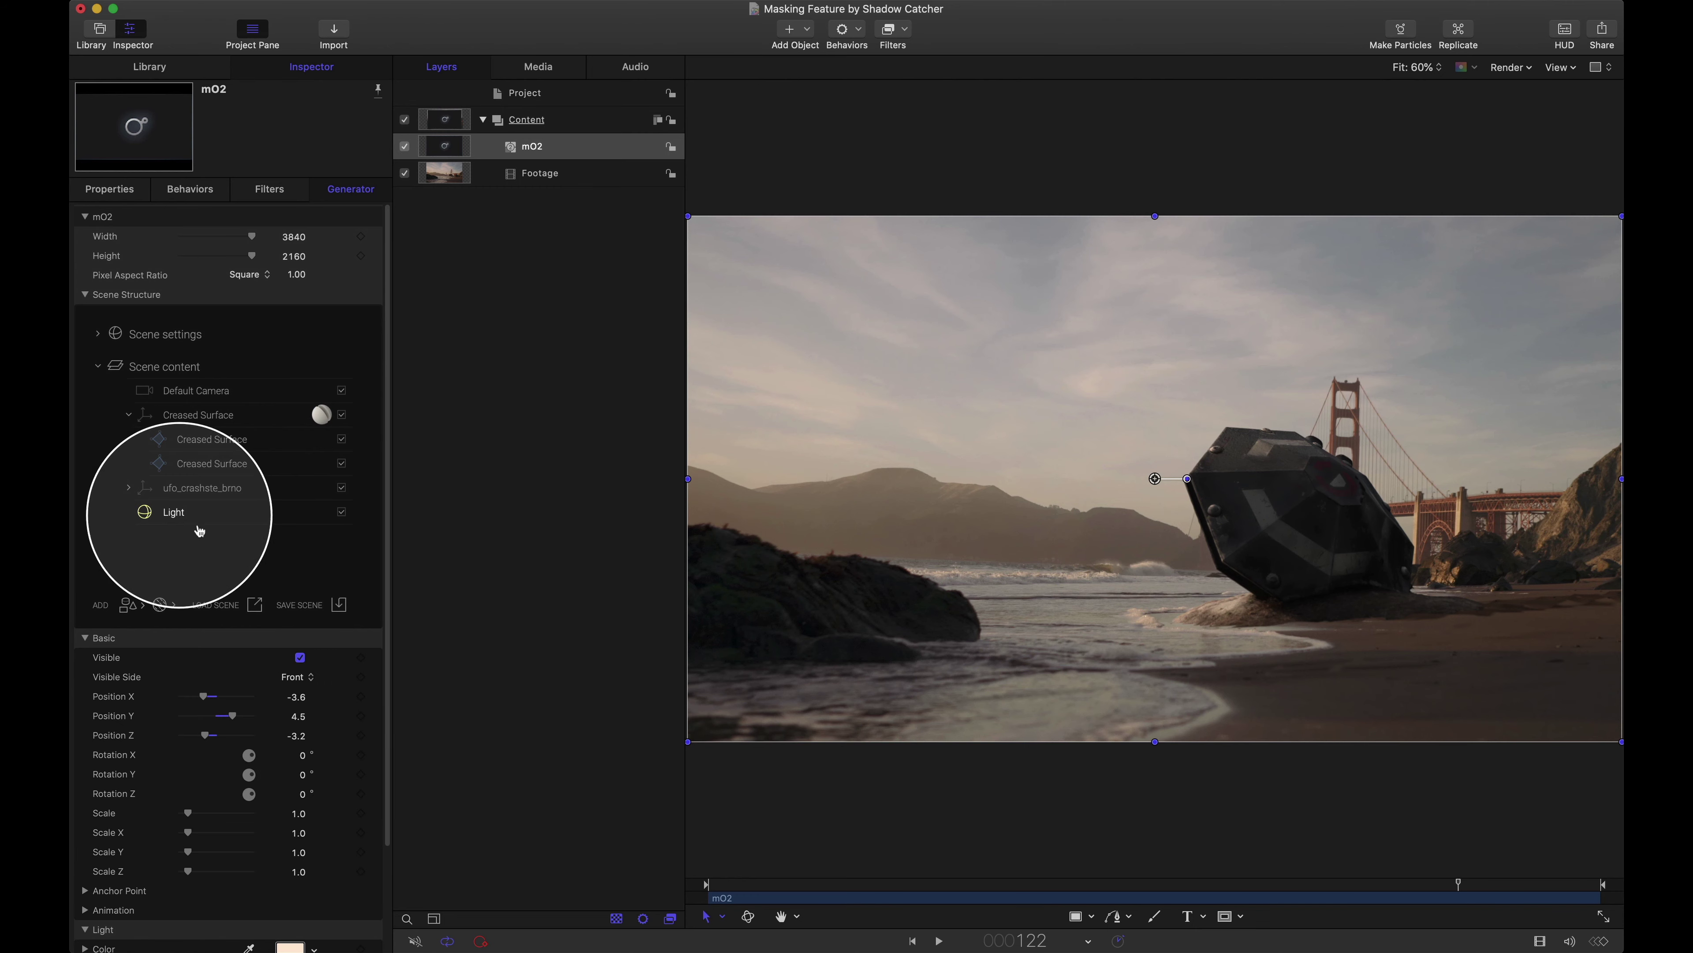
left_click(378, 642)
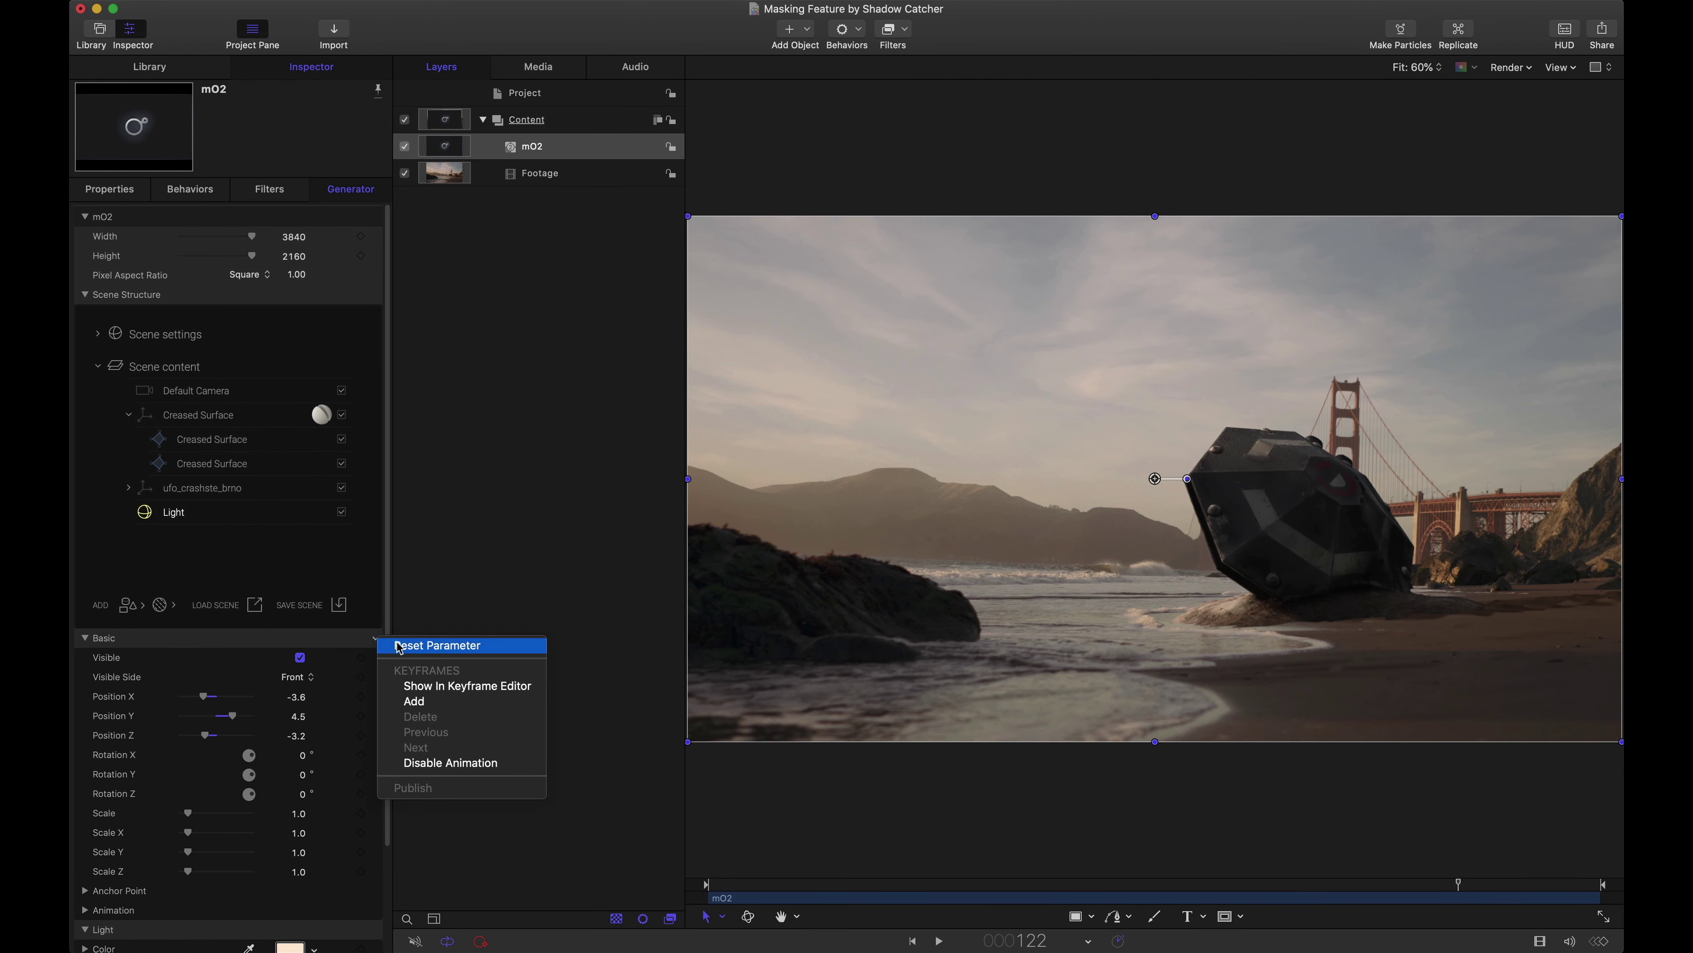
left_click(403, 648)
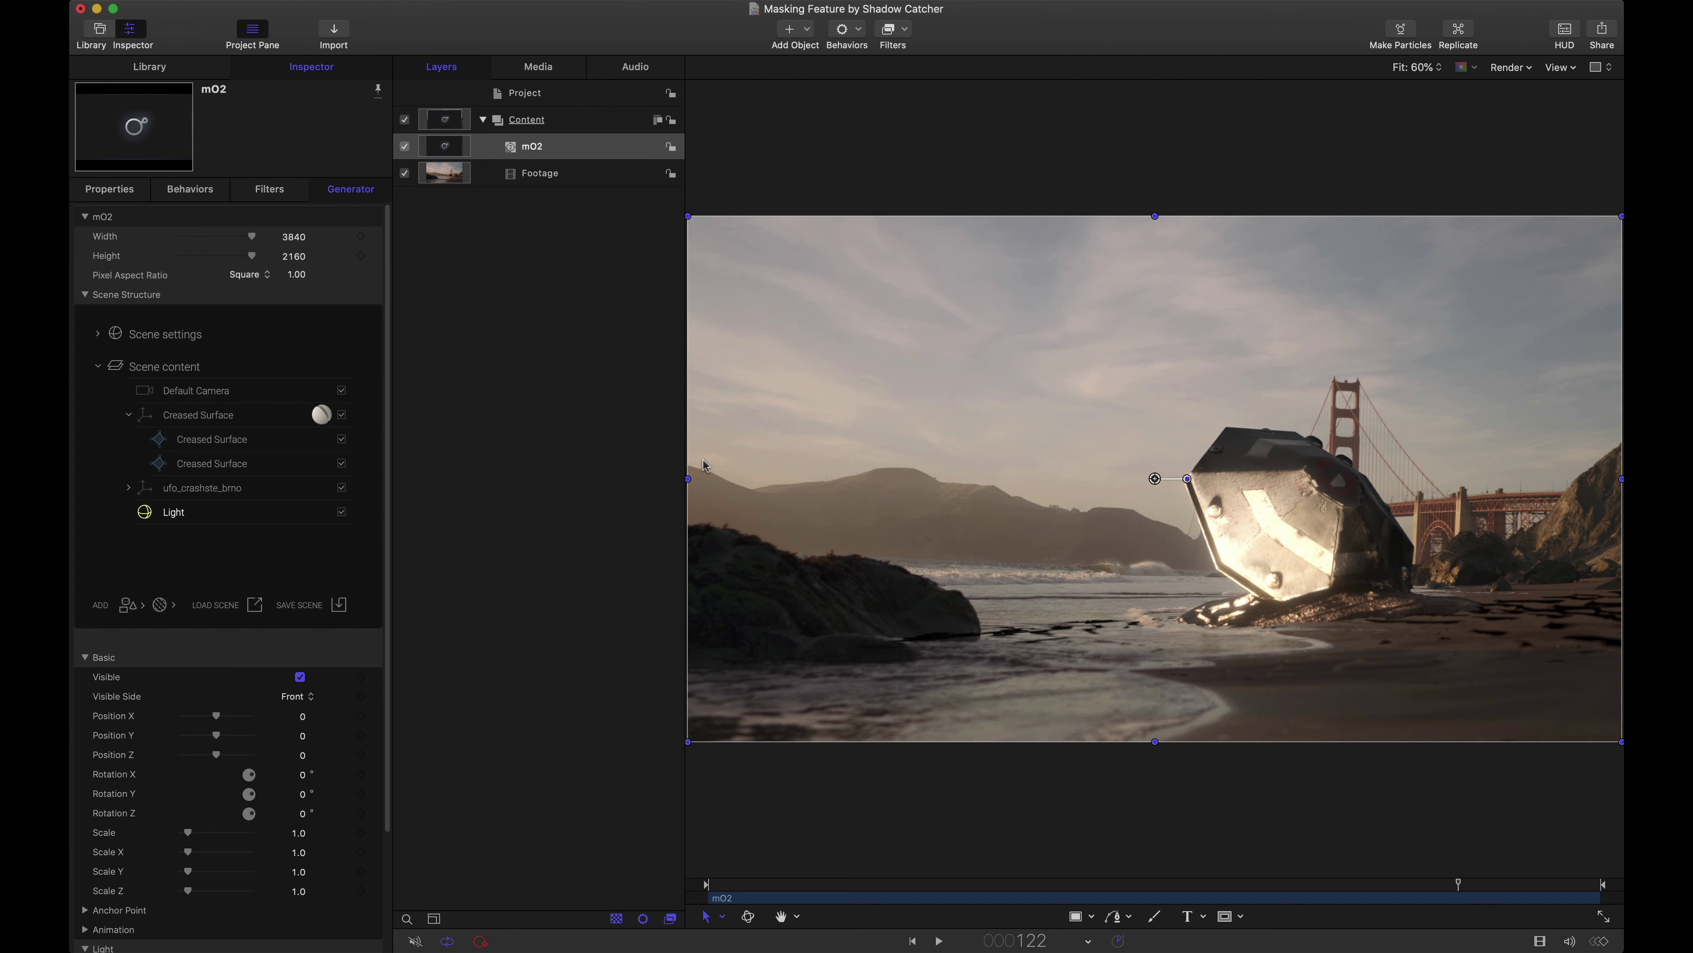
Show 3D onscreen controls and drag the light up and left to about -3.0, 1.9, -1.4.
right_click(995, 524)
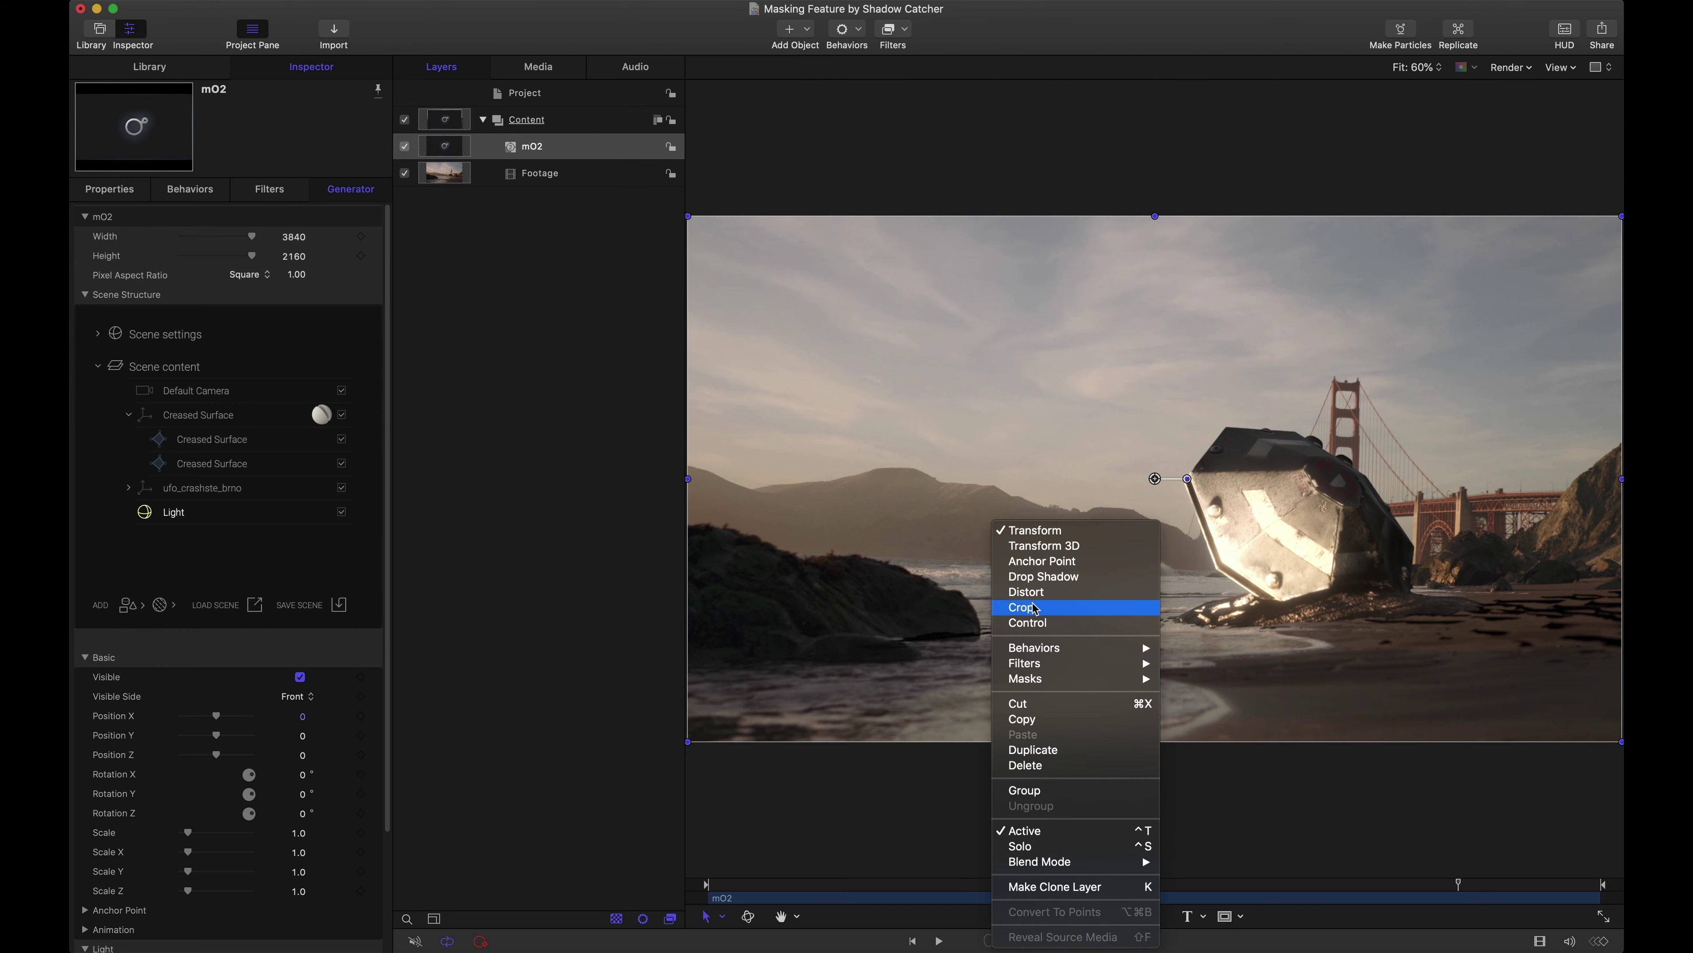
left_click(1040, 622)
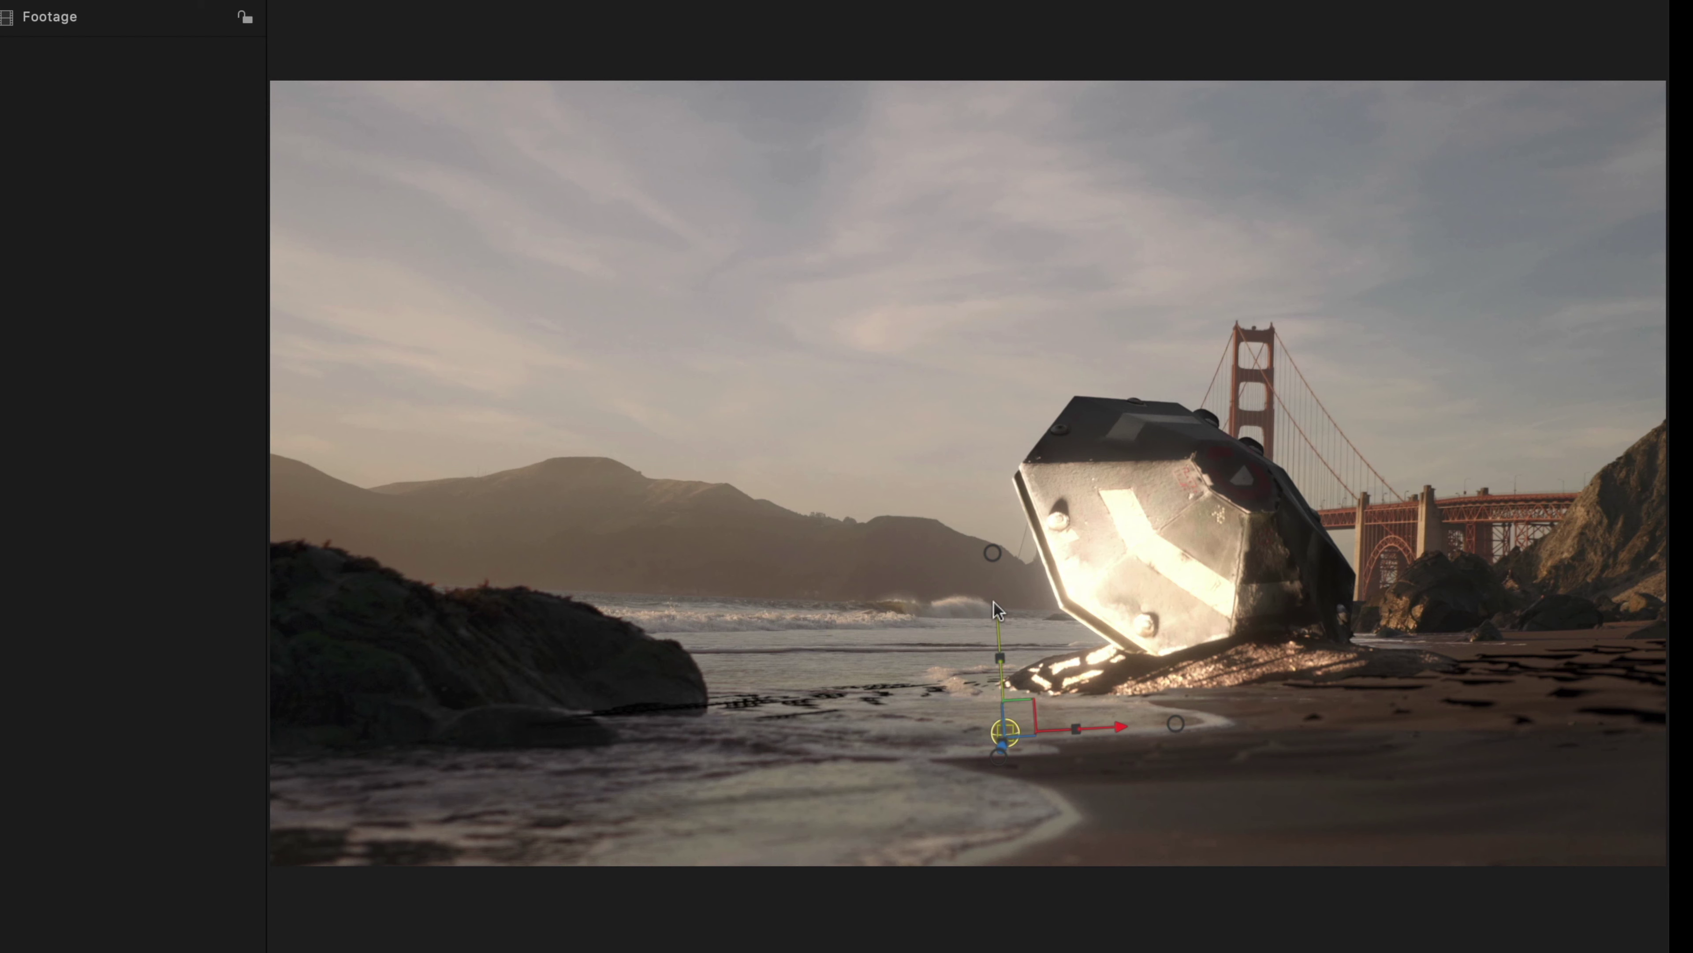
left_click_drag(994, 601, 993, 598)
left_click_drag(975, 368, 959, 199)
left_click_drag(1058, 280, 550, 354)
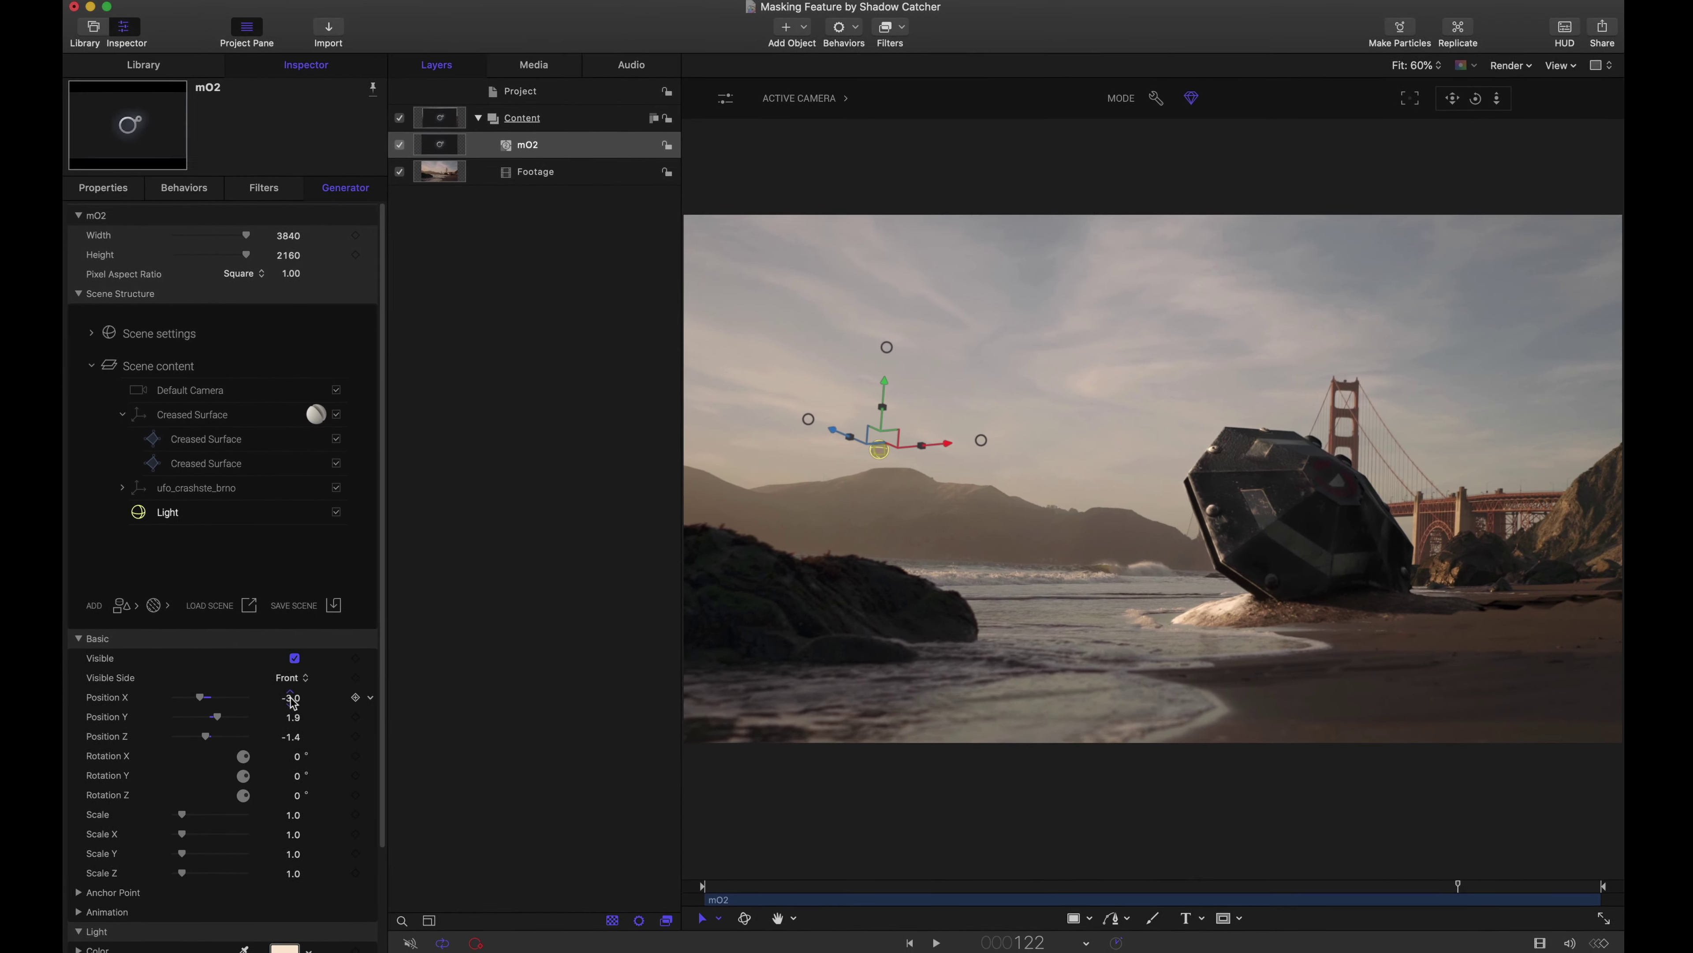
Move the mO2 light up and back to position -3.6, 4.5, -3.2.
left_click(297, 697)
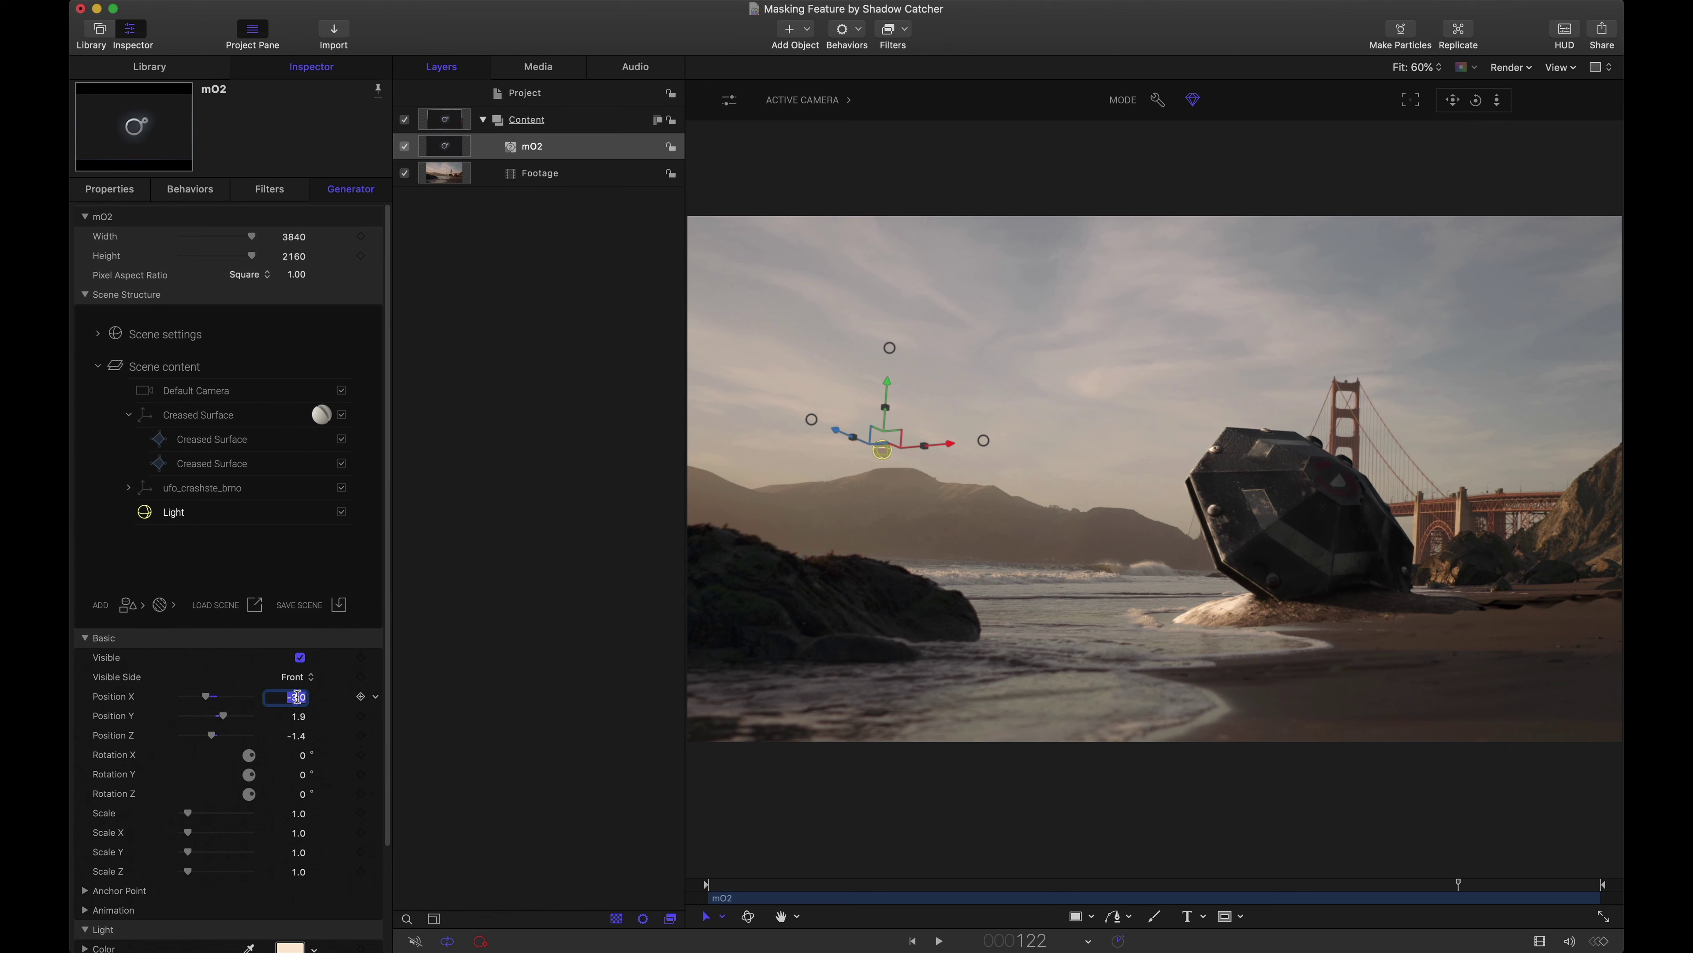
type("-")
left_click(298, 716)
type("4.5")
key("Tab")
type("-3")
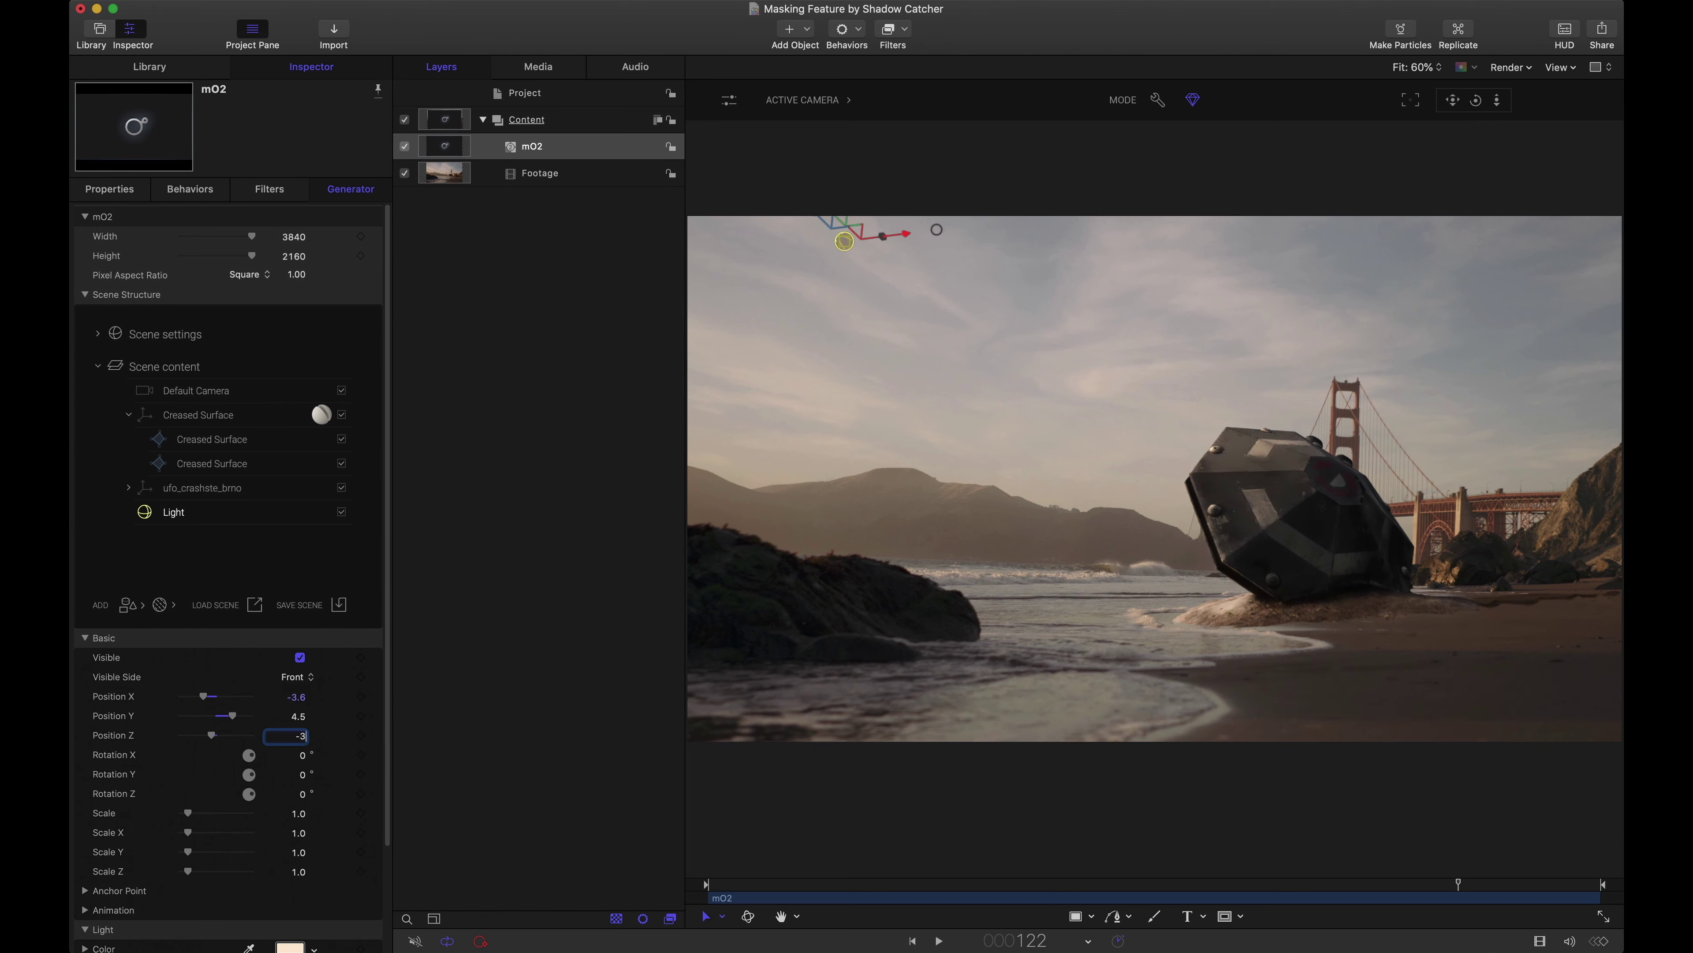
key("Return")
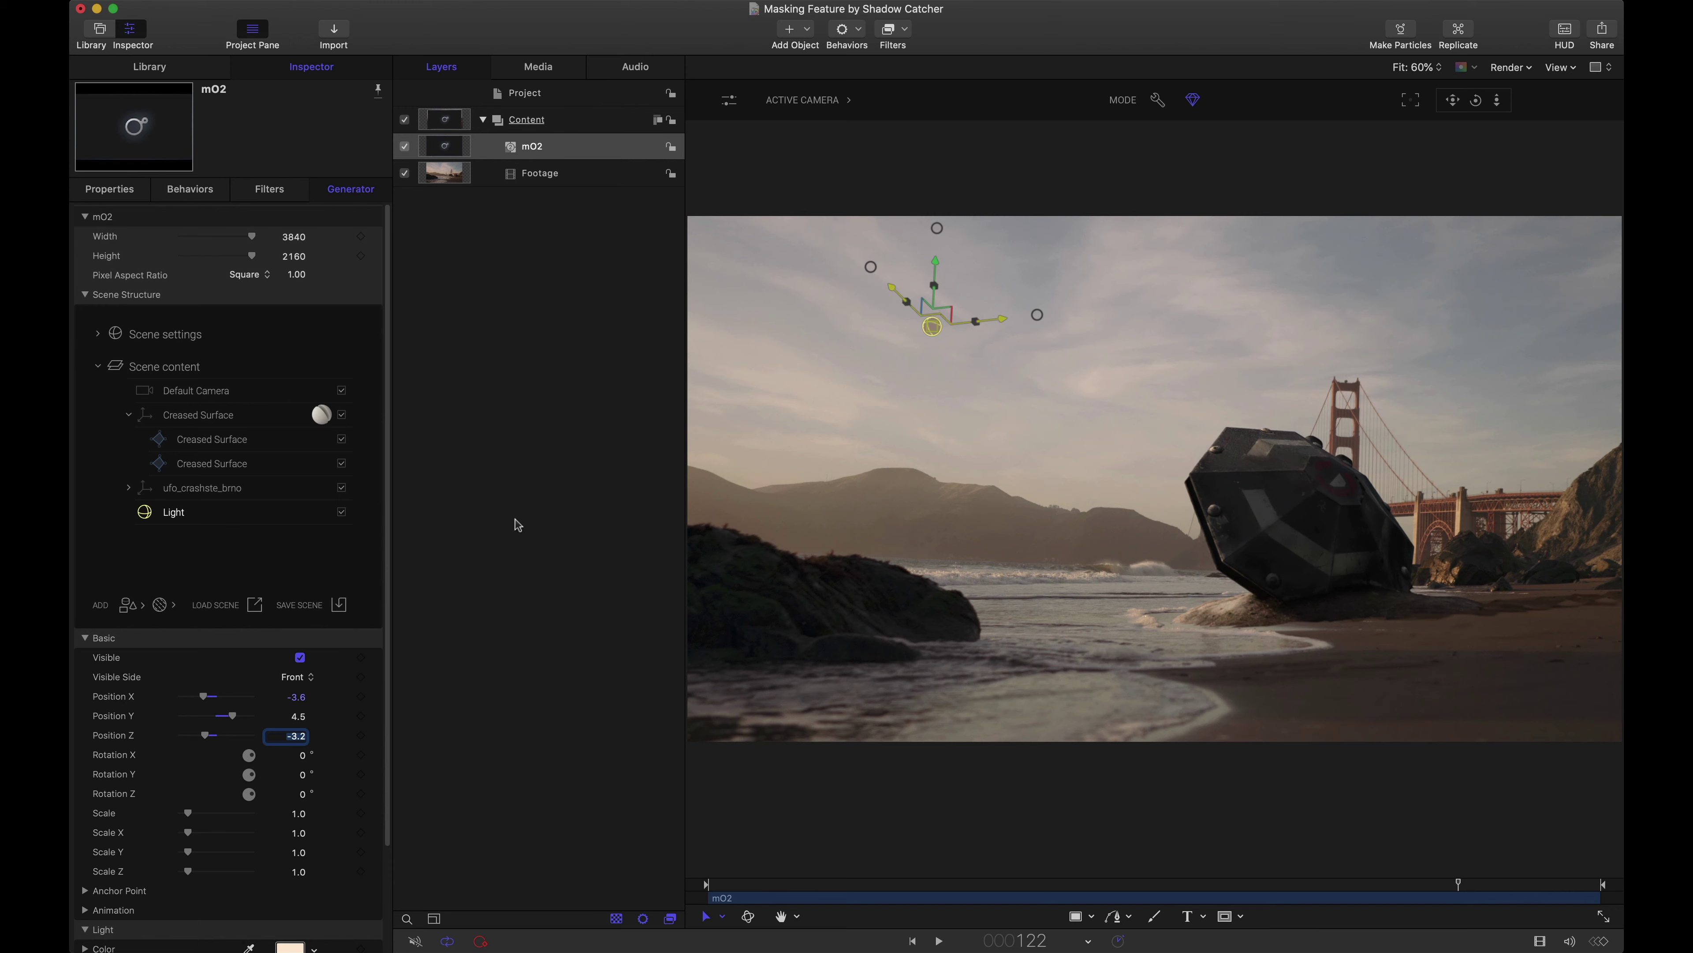
scroll(388, 473, "down", 4)
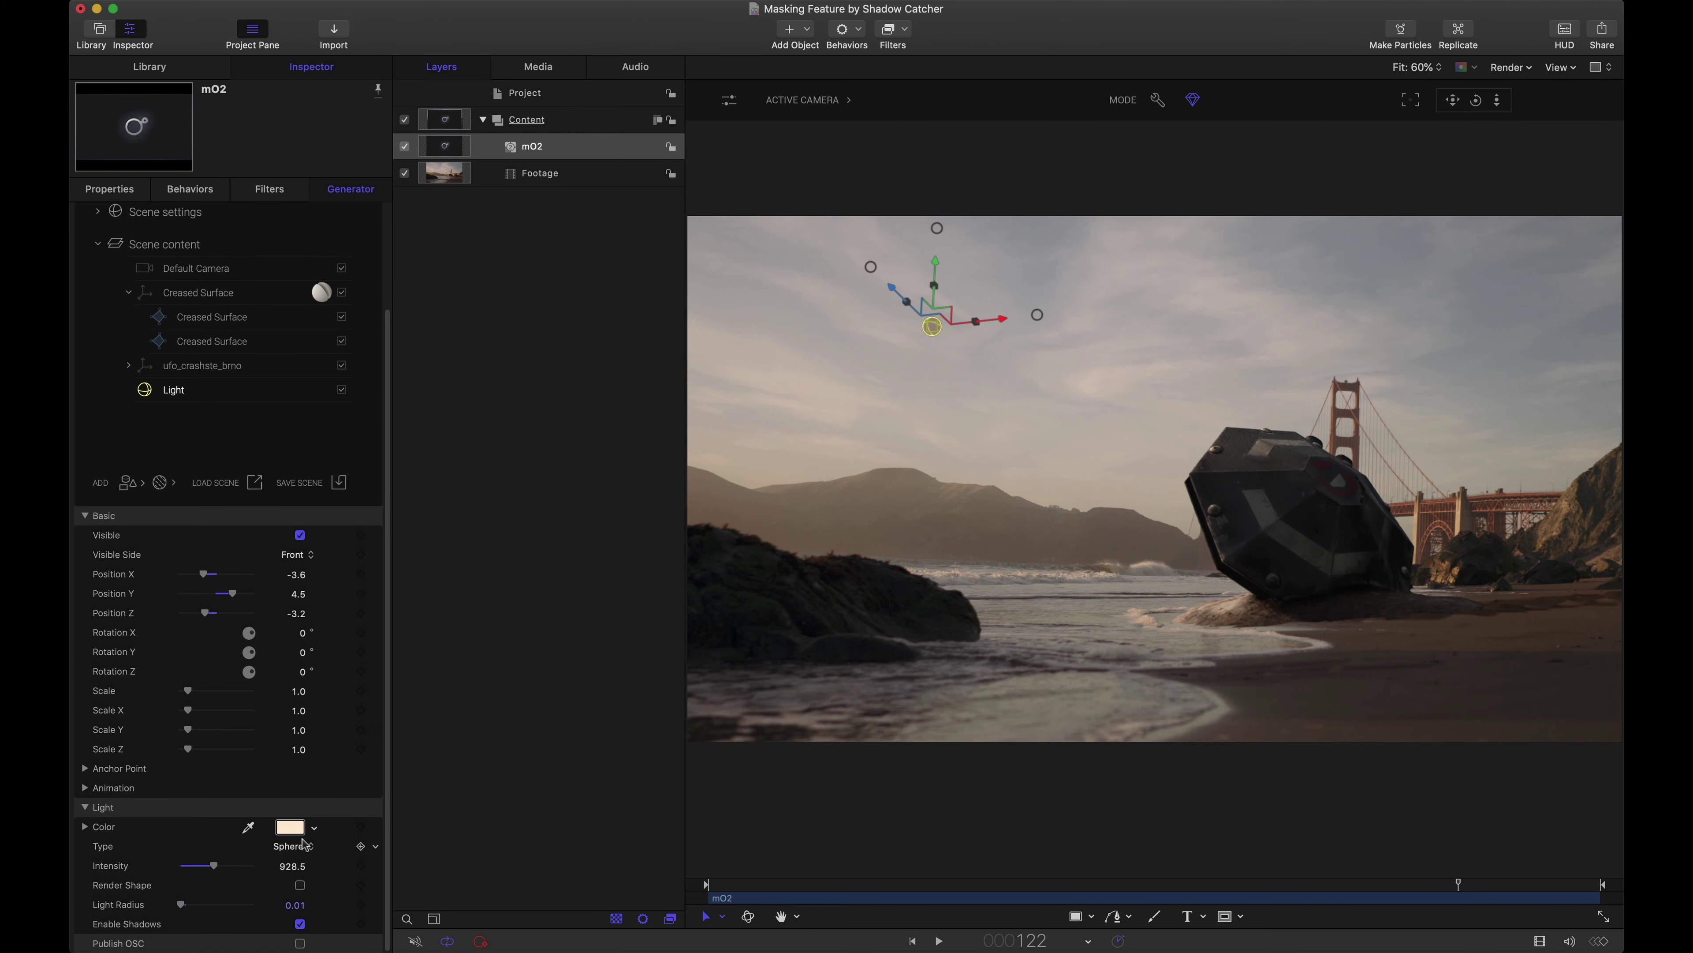
Lift the first Creased Surface to Y 2.8 and tilt it to -91.2°, 90.4°, 20.3° under the UFO.
left_click(241, 316)
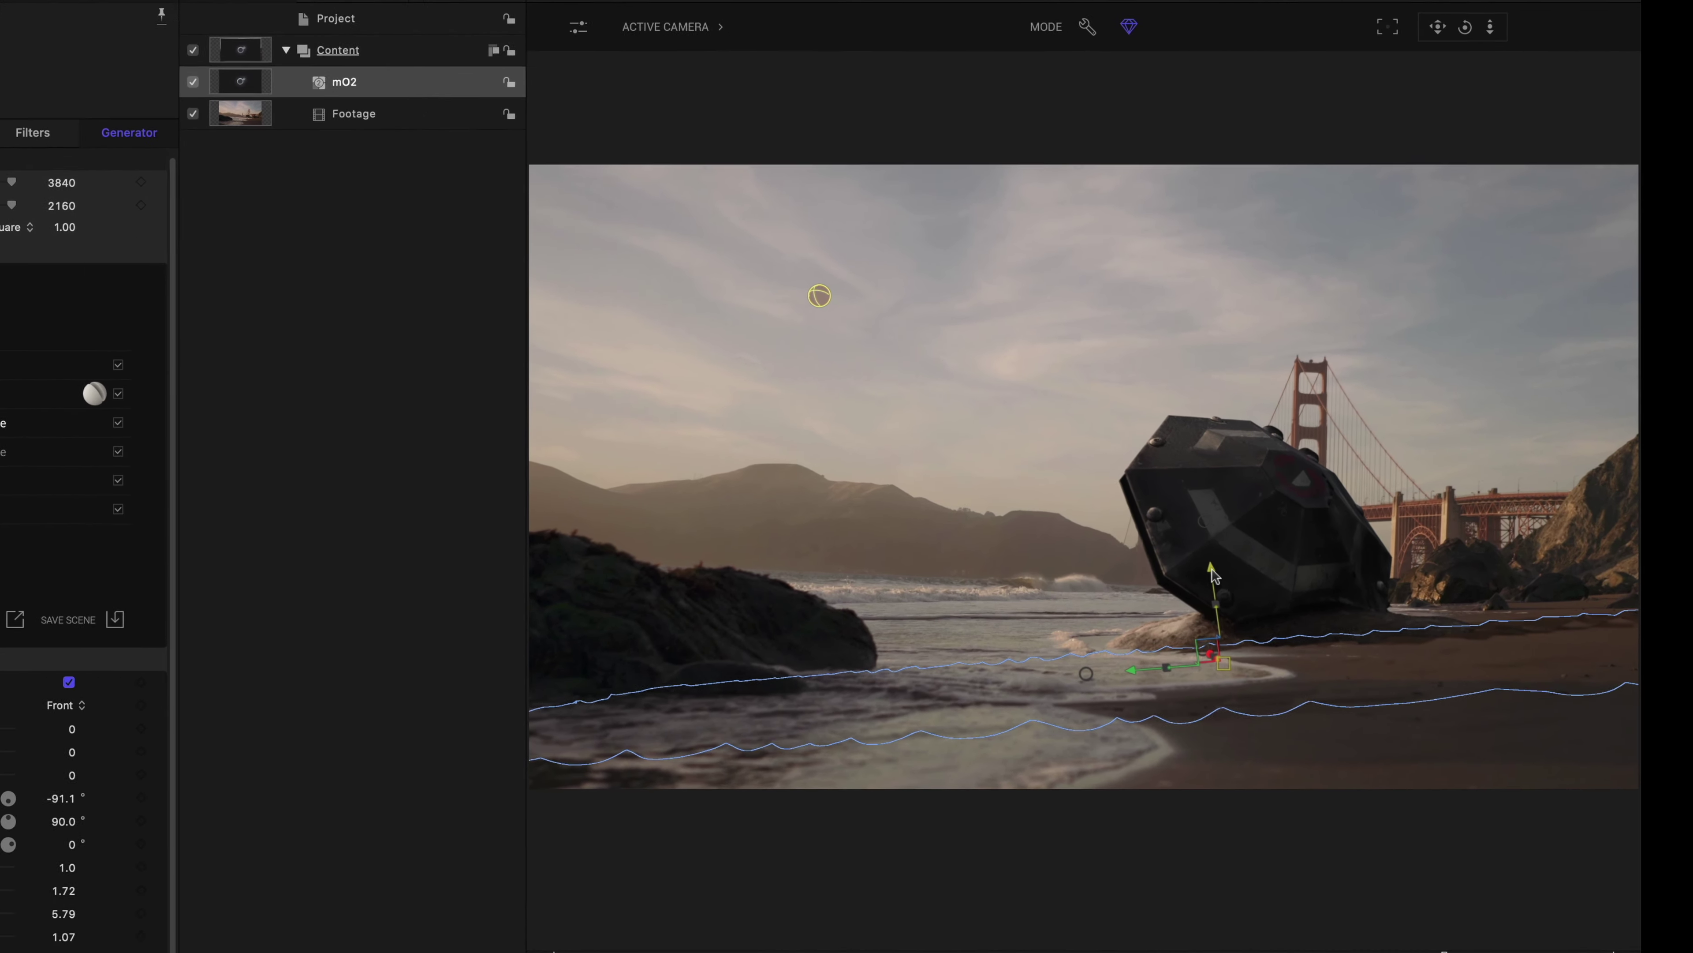
left_click_drag(1214, 575, 1132, 499)
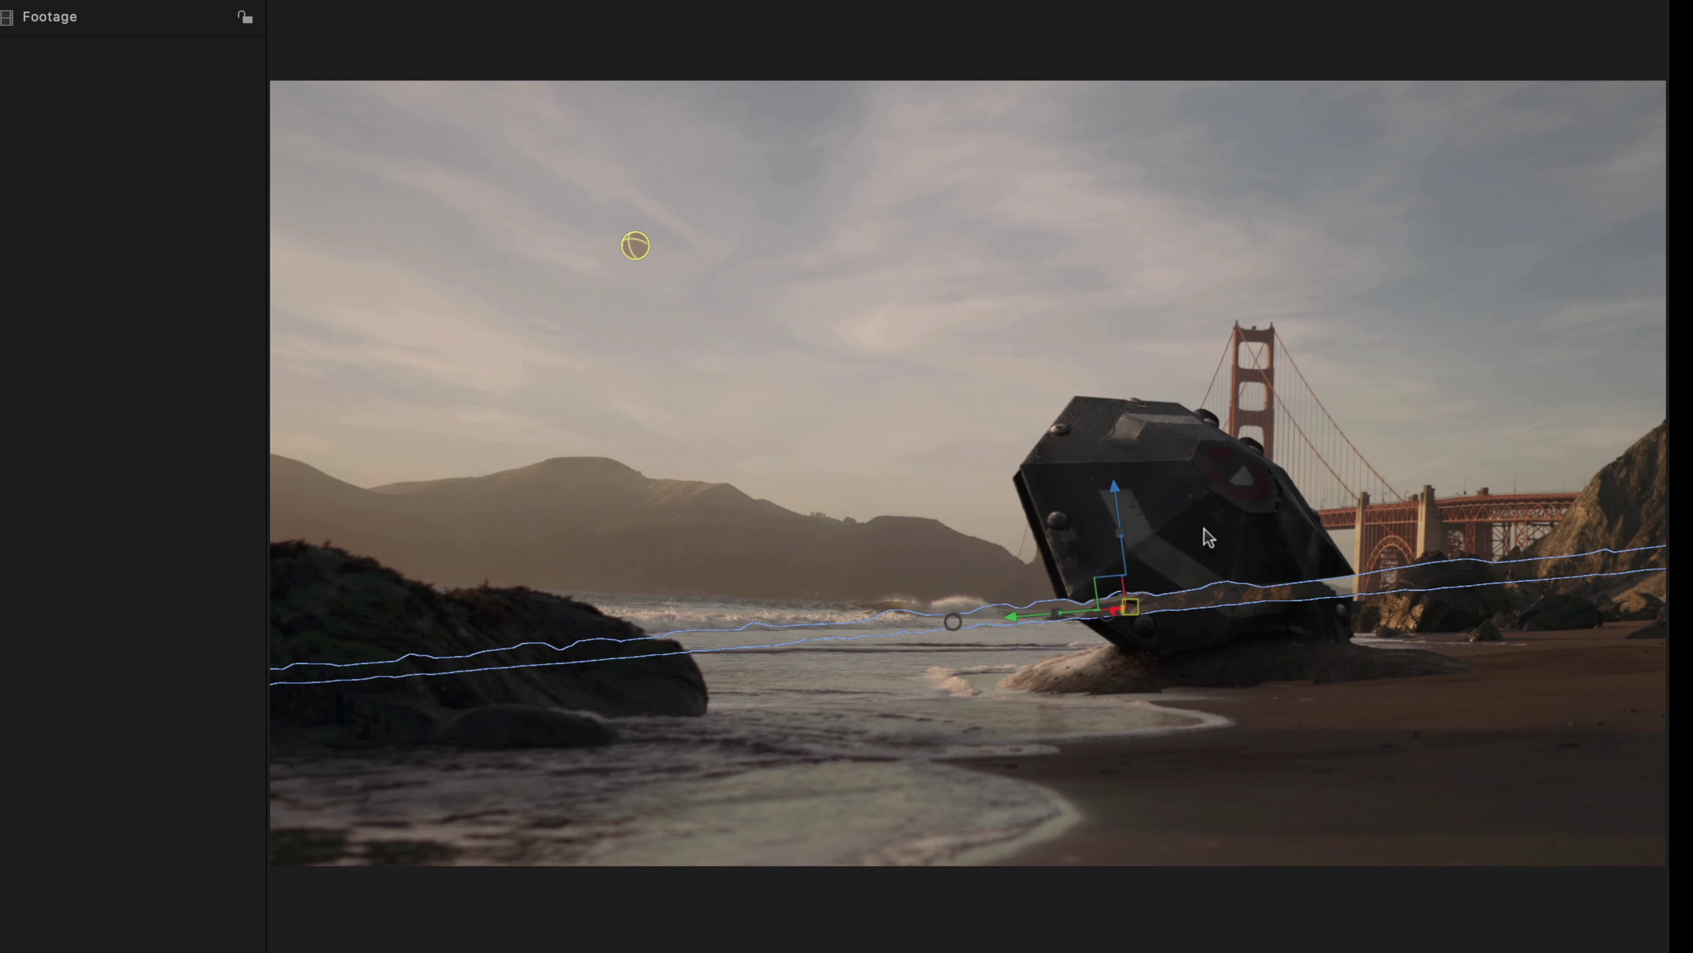
left_click(954, 623)
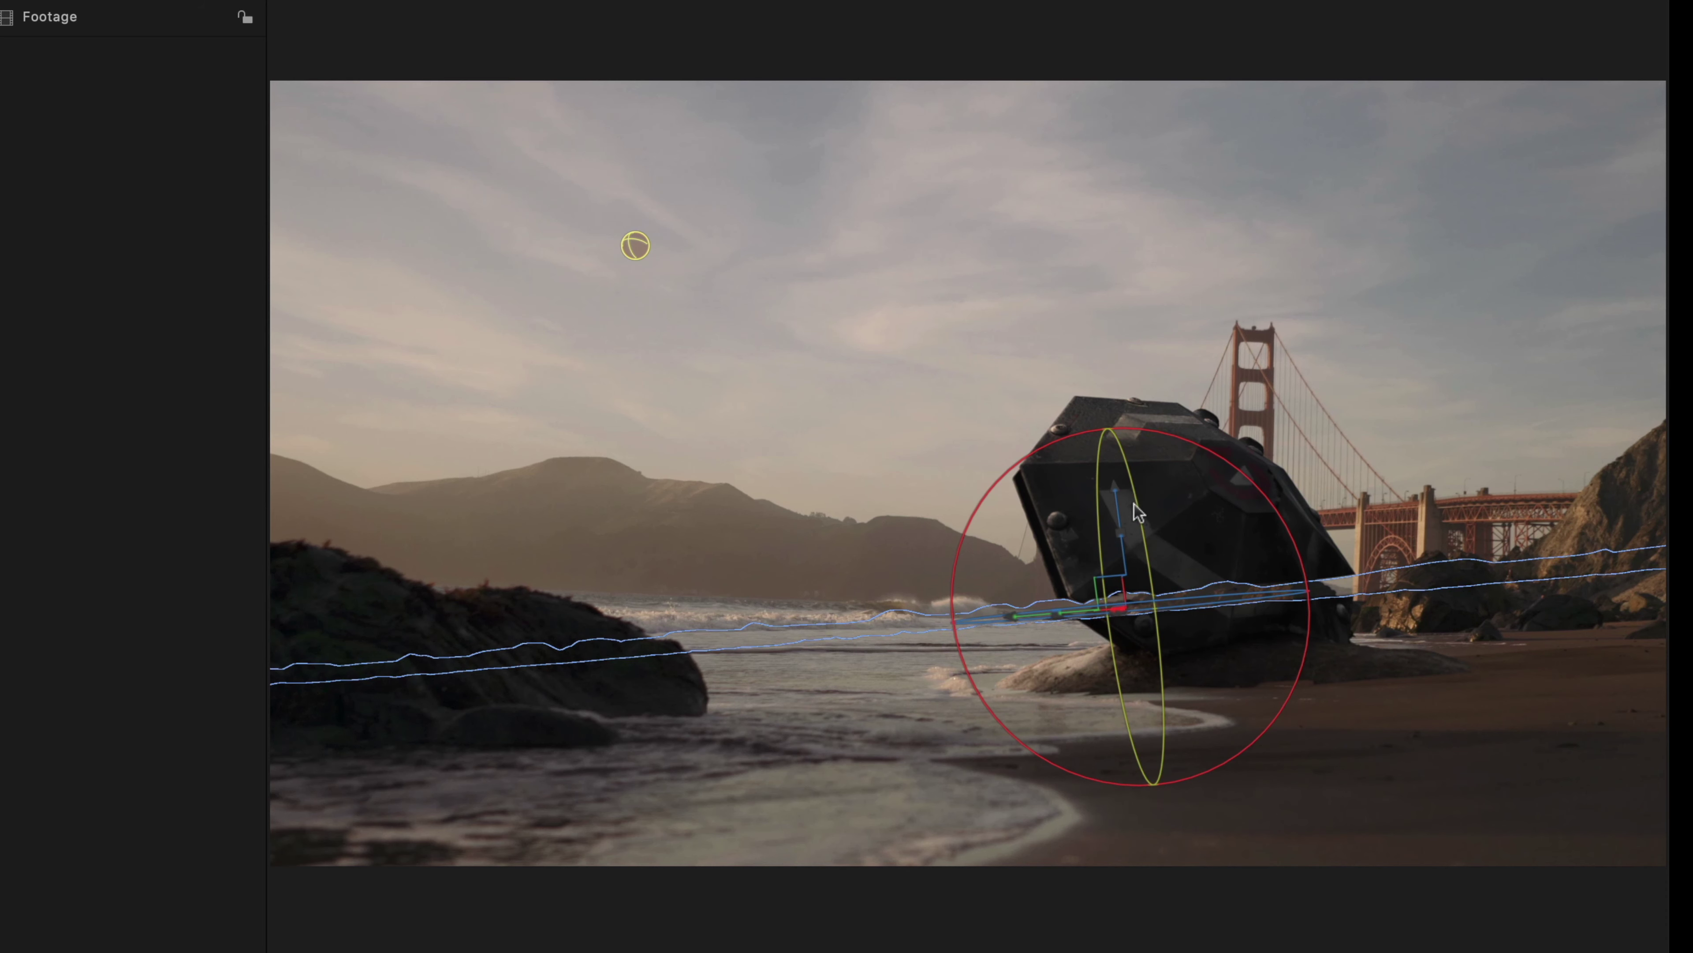
left_click_drag(1135, 503, 1141, 577)
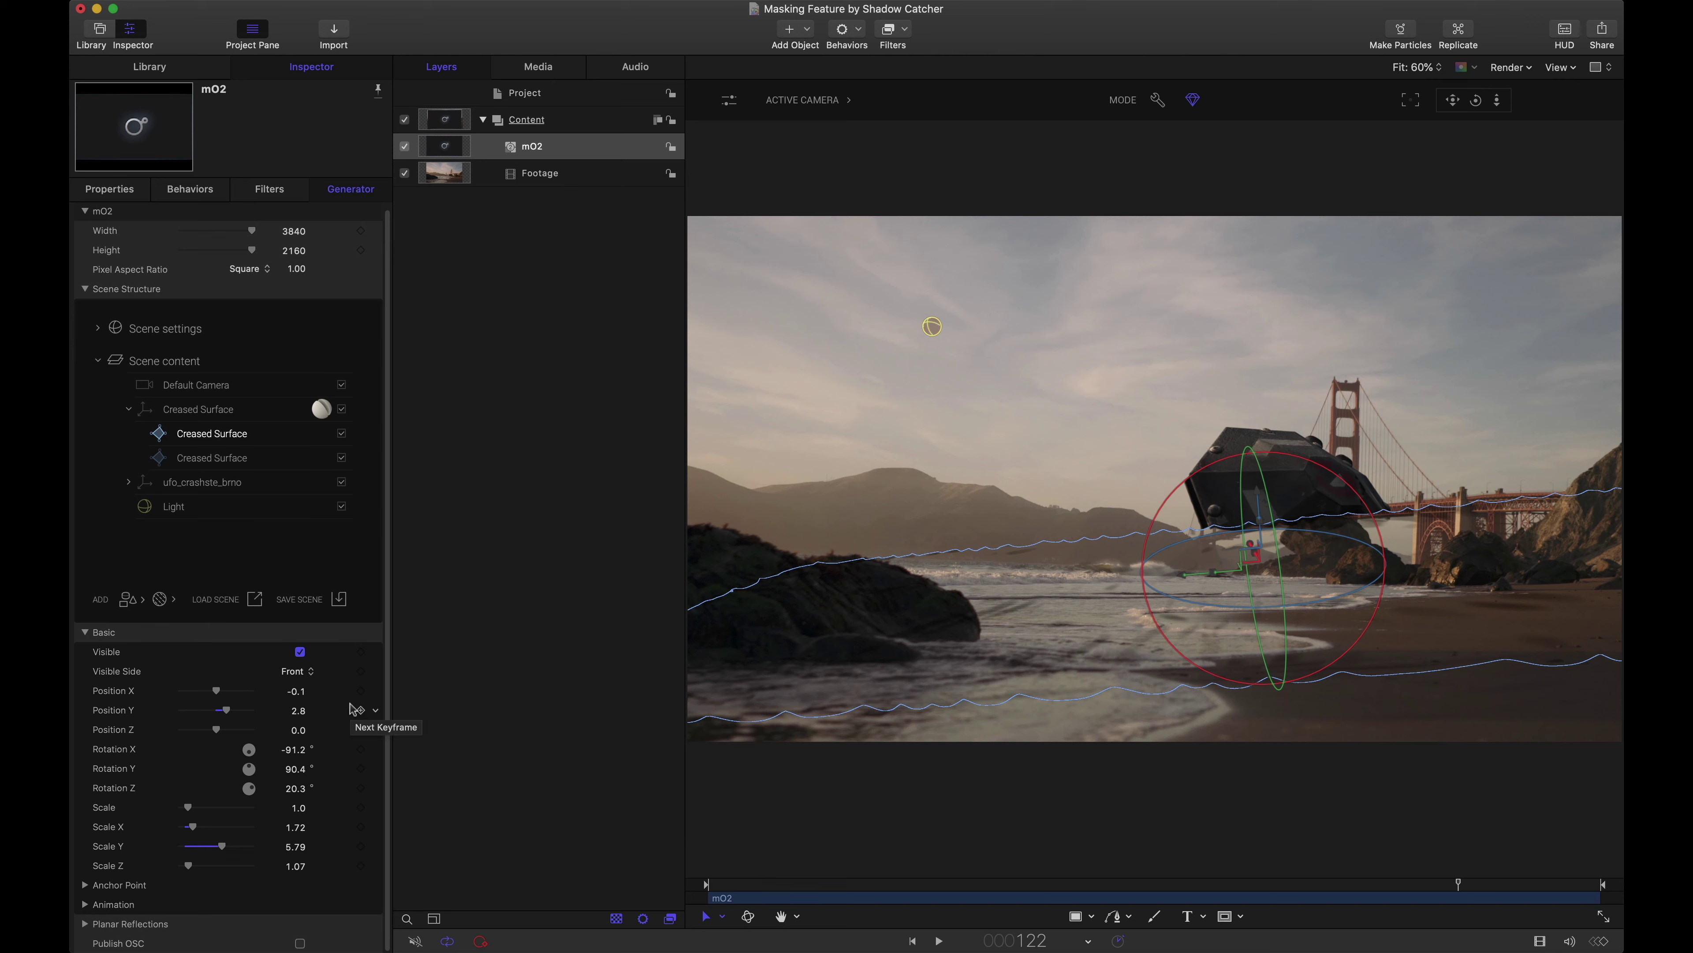
Select Default Camera in the scene's content list to show its position and rotation.
left_click(567, 406)
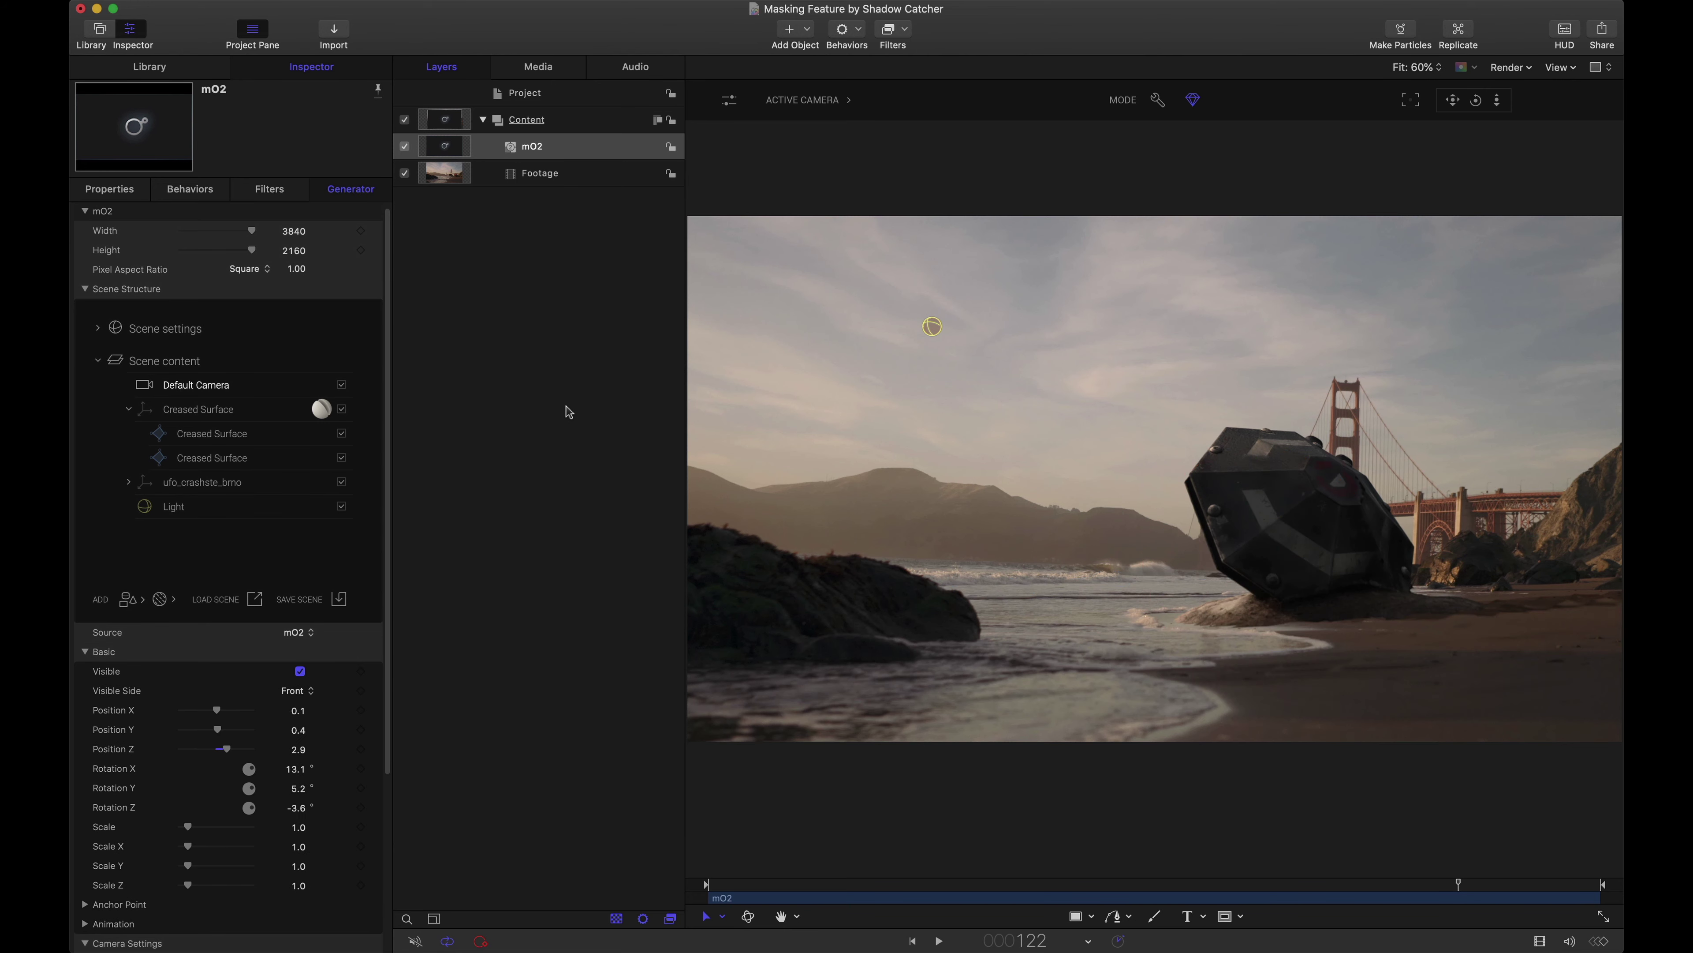